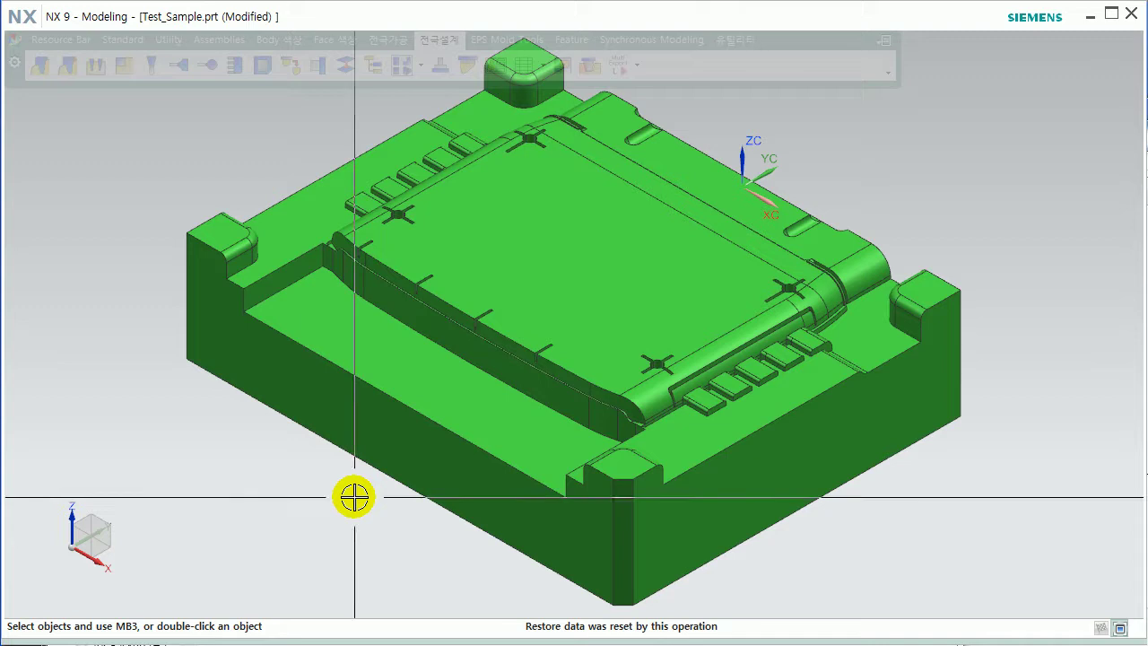
Start an electrode block on three faces at one front corner, based at the corner endpoint
left_click(69, 67)
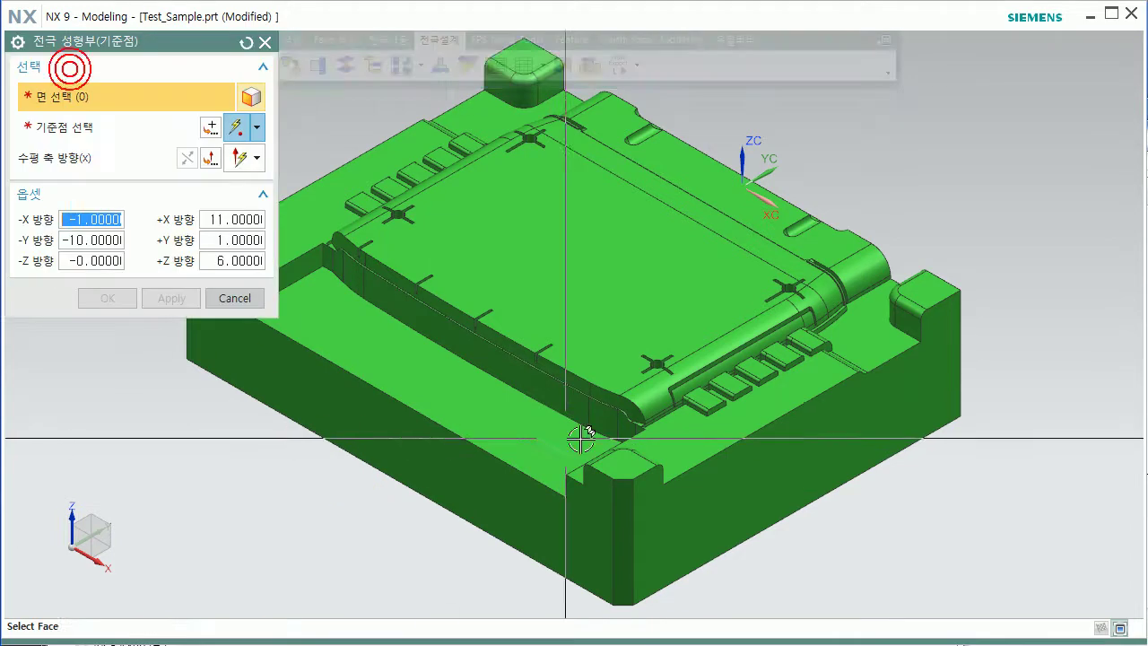
scroll(636, 423, "up", 3)
scroll(639, 422, "up", 3)
left_click(646, 398)
left_click(556, 368)
left_click(499, 288)
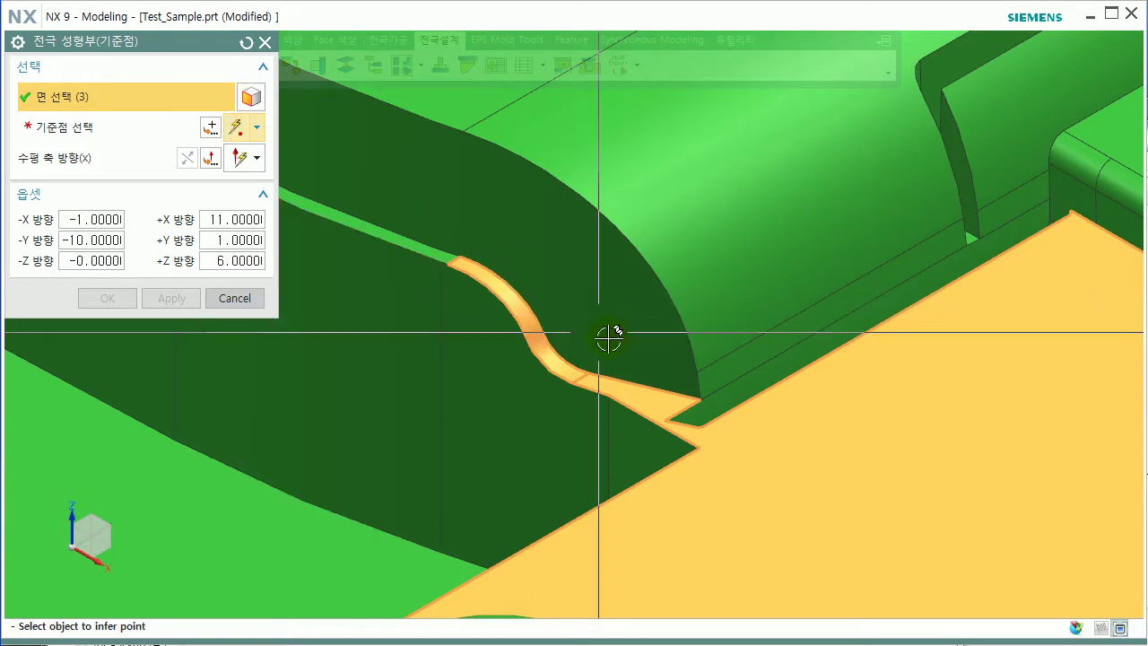
middle_click(645, 364)
left_click(700, 399)
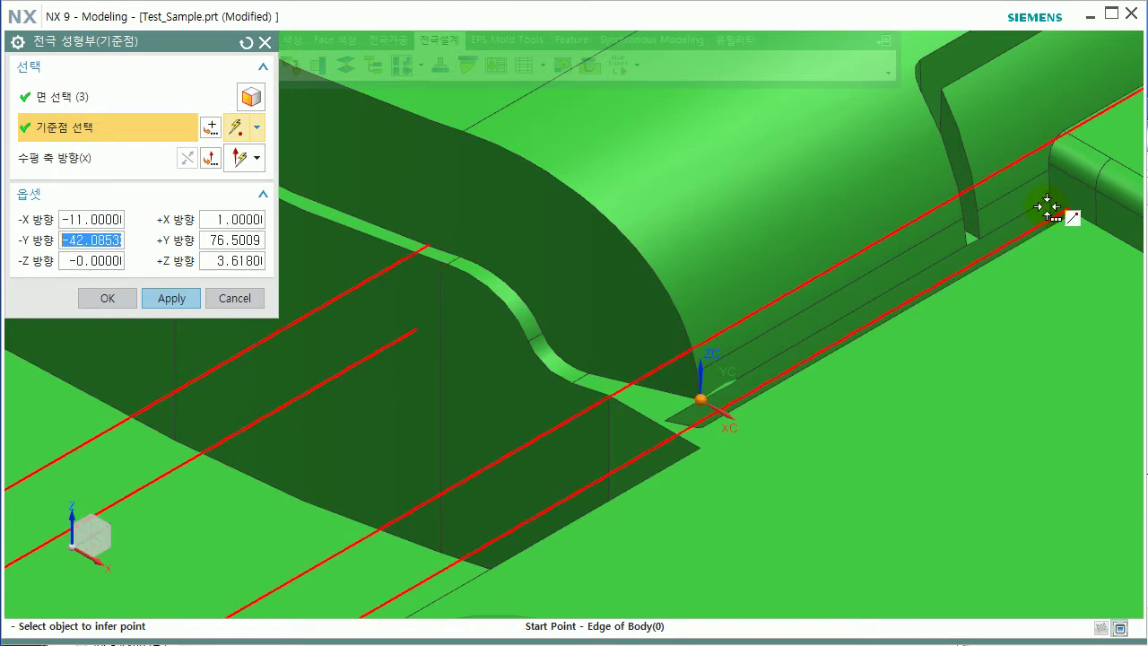
Set offsets −X 11, +X 1, −Y 10, +Y 1, +Z 6 and create the first block
type("10")
key("Tab")
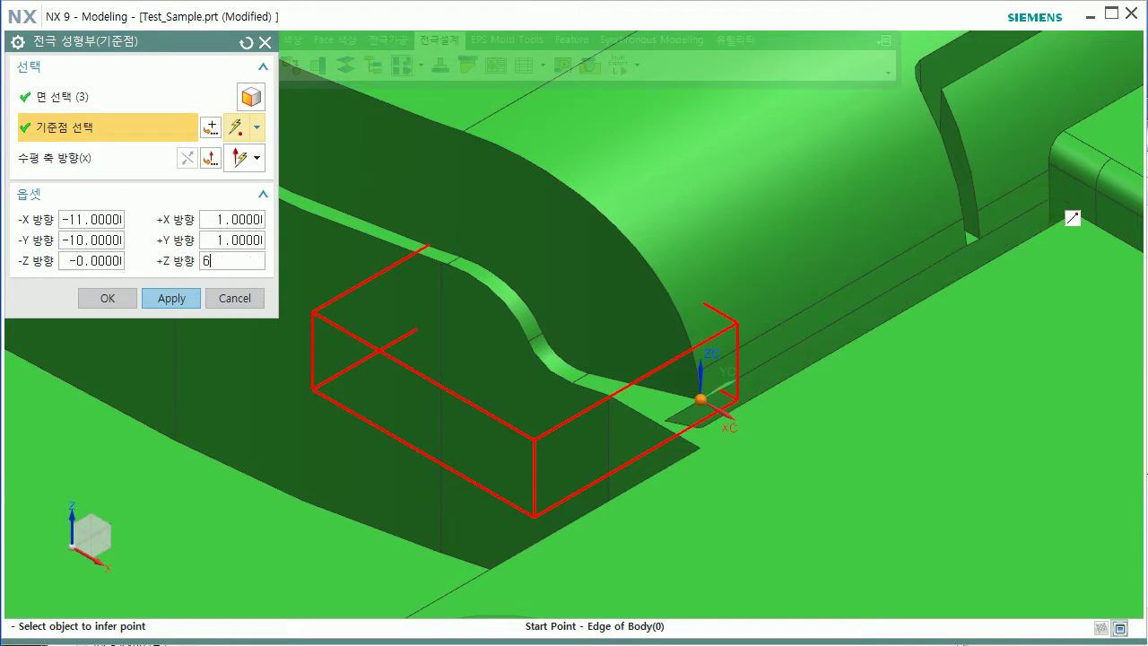
left_click(1047, 207)
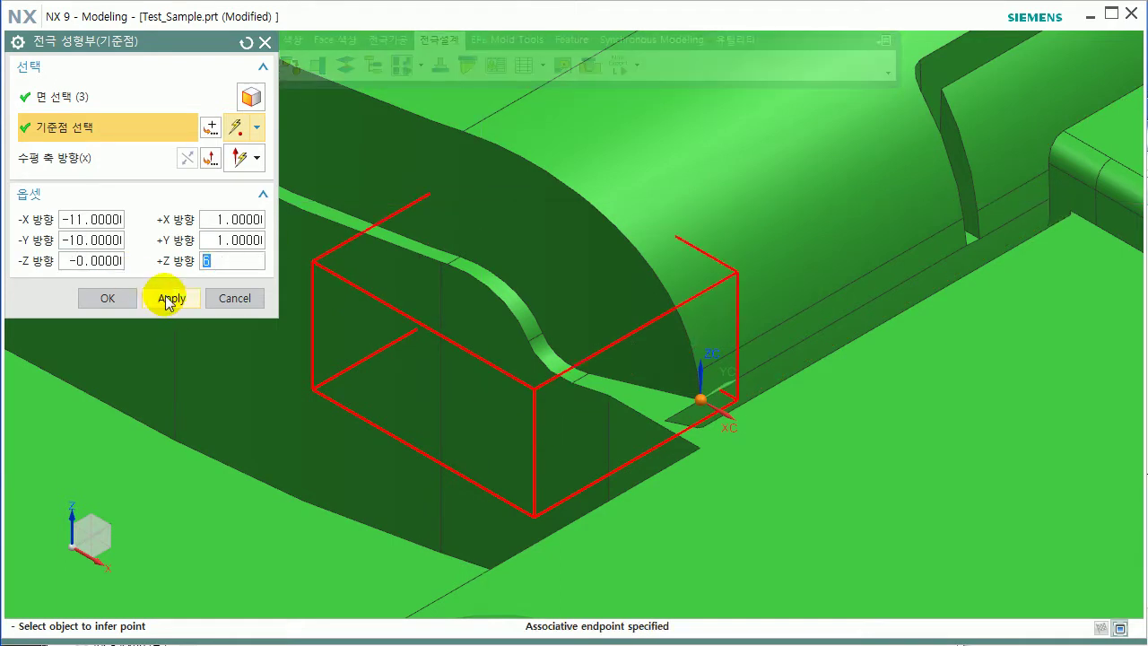
left_click(165, 298)
Select the three faces at the other front corner for the second electrode block
scroll(686, 330, "down", 3)
scroll(654, 320, "down", 3)
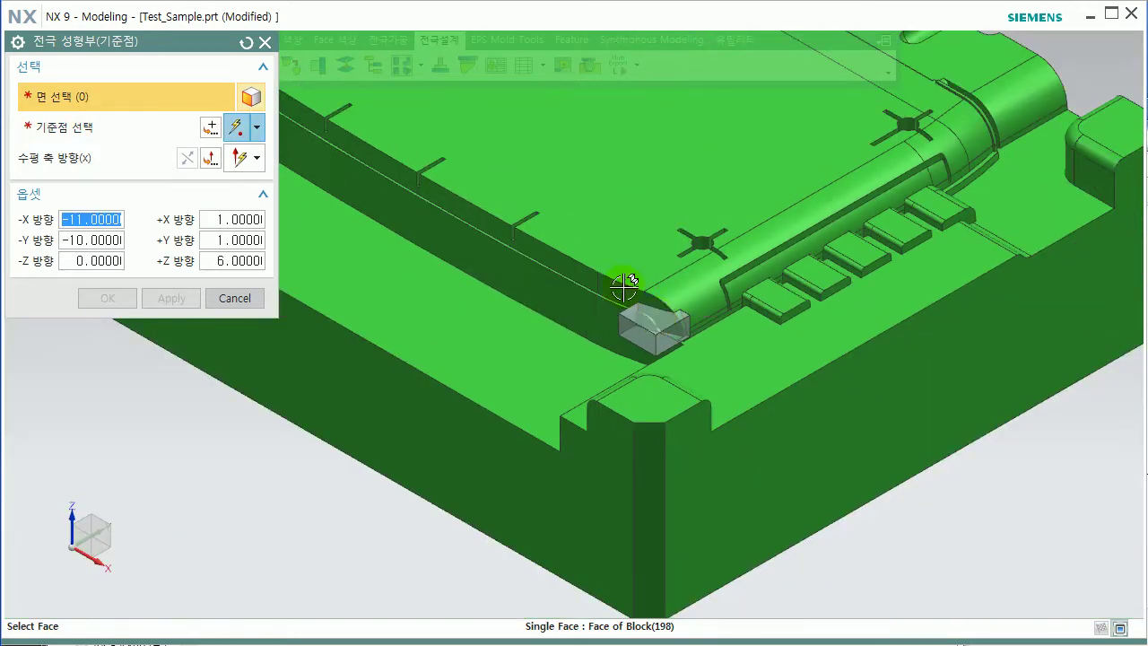
scroll(761, 430, "up", 3)
scroll(559, 330, "up", 4)
scroll(502, 304, "up", 3)
scroll(417, 300, "up", 2)
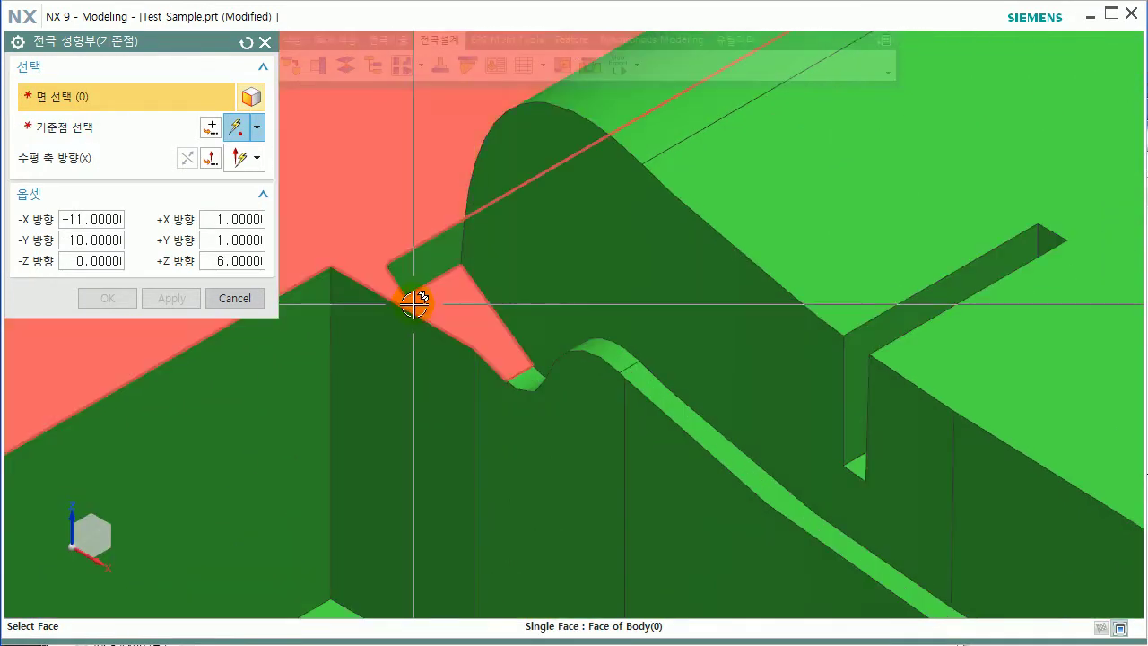
left_click(413, 301)
left_click(542, 380)
left_click(603, 354)
Base it at the corner endpoint and create Block(201) with offsets −X 1, +X 11, −Y 10, +Y 1, +Z 6
middle_click(423, 283)
left_click(458, 263)
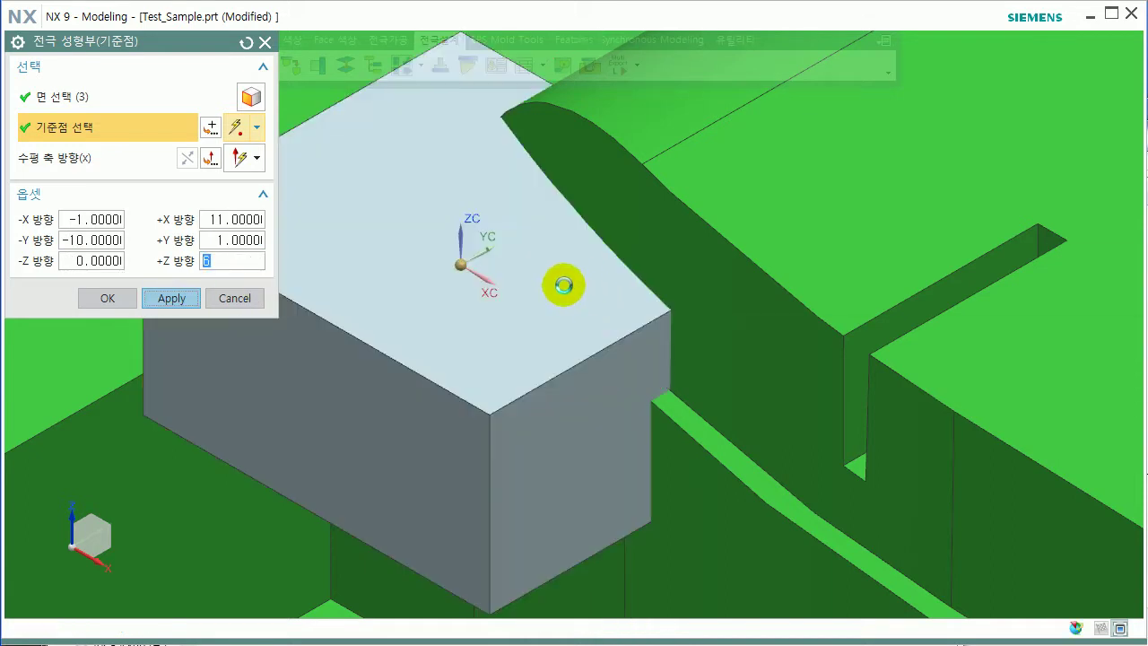
key("Return")
left_click(255, 301)
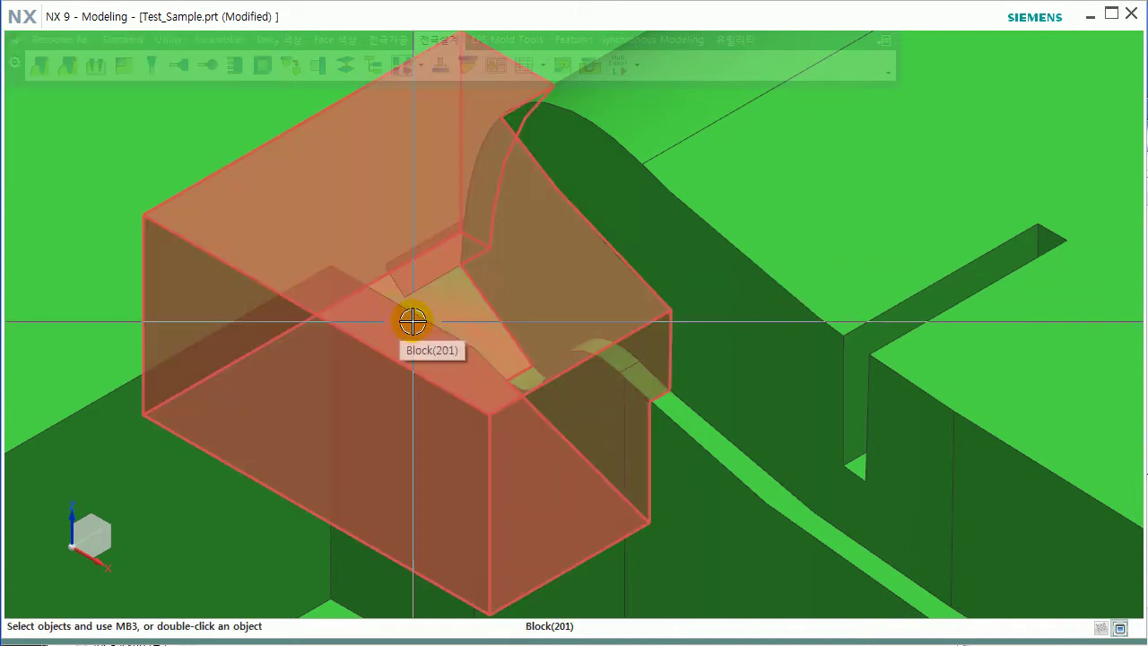
Hide the mold core with Ctrl+B, leaving only the two electrode blocks visible
scroll(413, 321, "down", 5)
scroll(445, 353, "down", 2)
key("ctrl+b")
left_click(511, 392)
middle_click(511, 392)
scroll(625, 451, "up", 2)
mouse_move(624, 451)
middle_mouse_down()
mouse_move(648, 461)
mouse_move(524, 453)
mouse_move(471, 415)
middle_mouse_up()
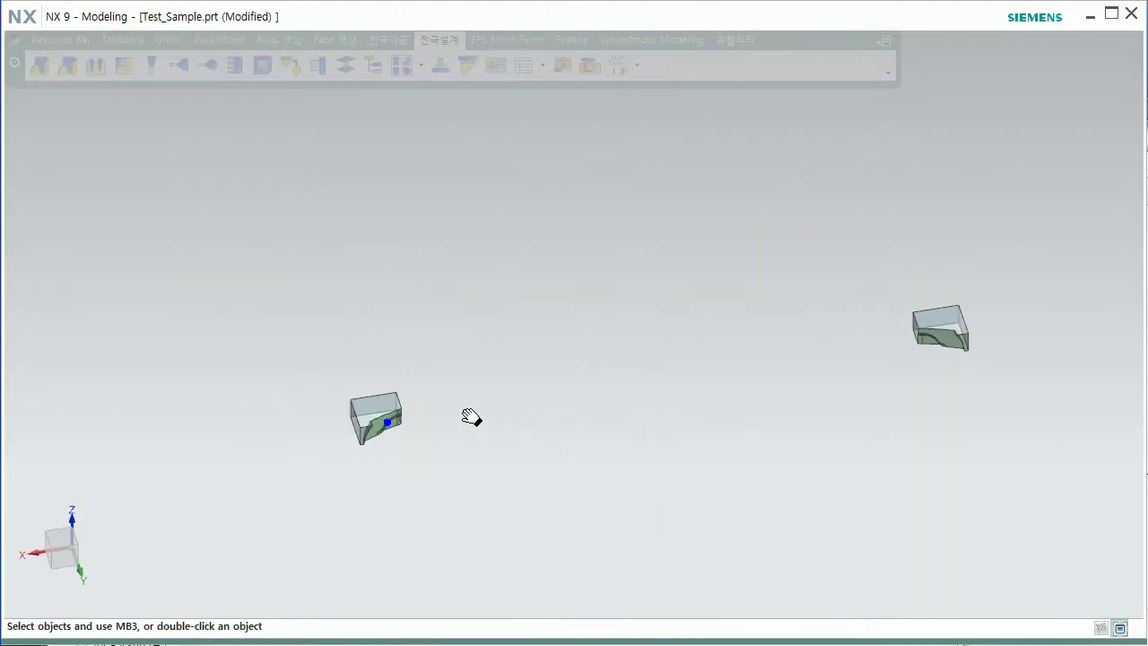
scroll(422, 436, "up", 3)
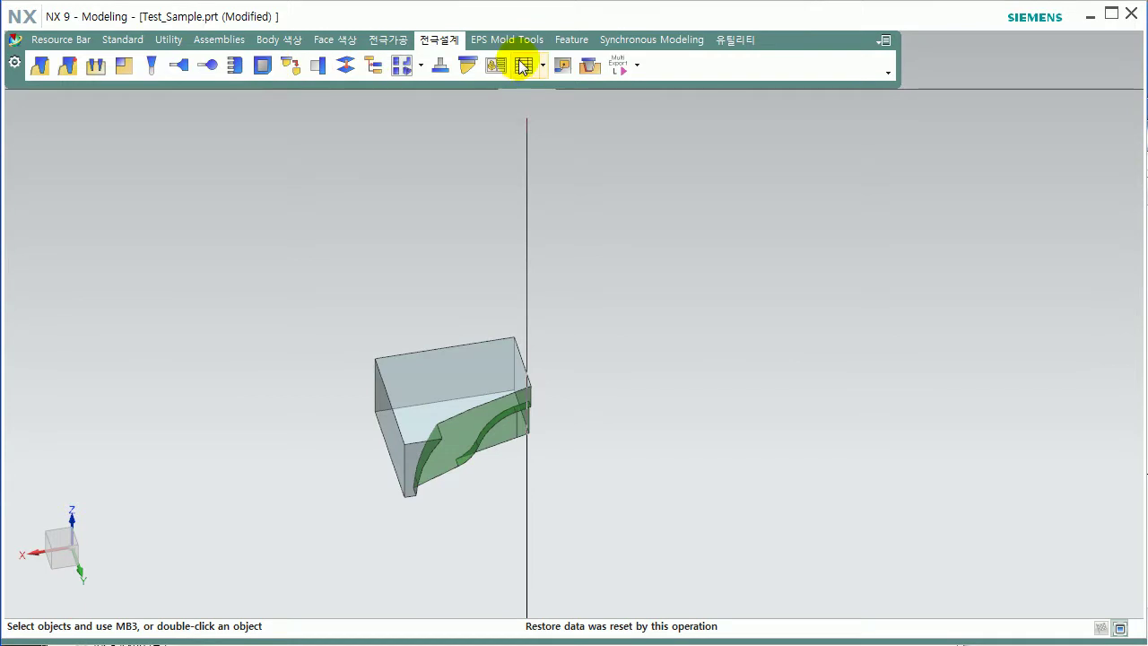
Trim the left electrode block by the curved core face, with the direction flipped
left_click(732, 39)
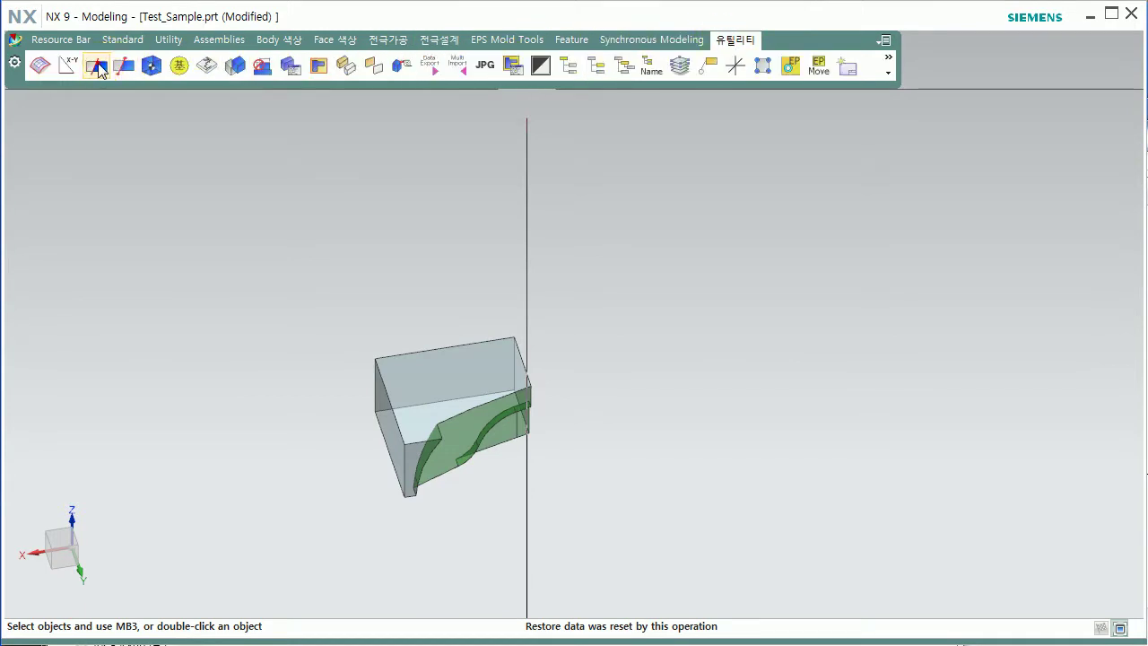
left_click(97, 66)
scroll(469, 451, "up", 1)
left_click(476, 434)
left_click(468, 432)
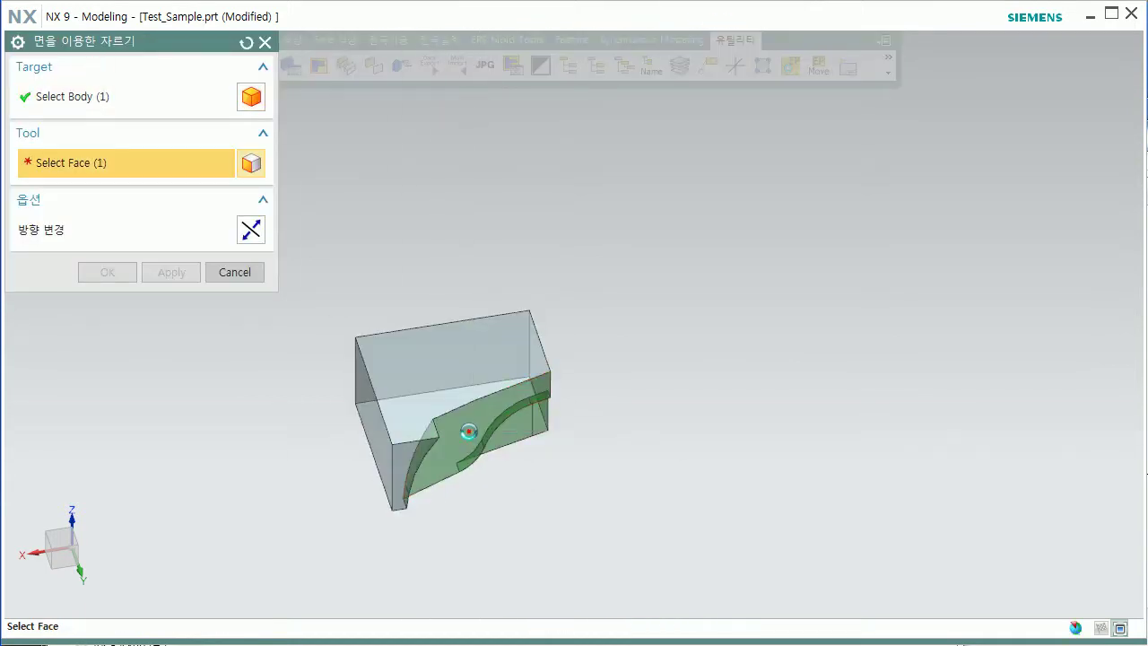
left_click(251, 231)
middle_click(386, 331)
Trim the right electrode block by its curved face, flipped to keep the block
scroll(386, 331, "down", 5)
scroll(974, 269, "up", 5)
scroll(845, 364, "up", 4)
scroll(807, 341, "down", 1)
left_click(776, 313)
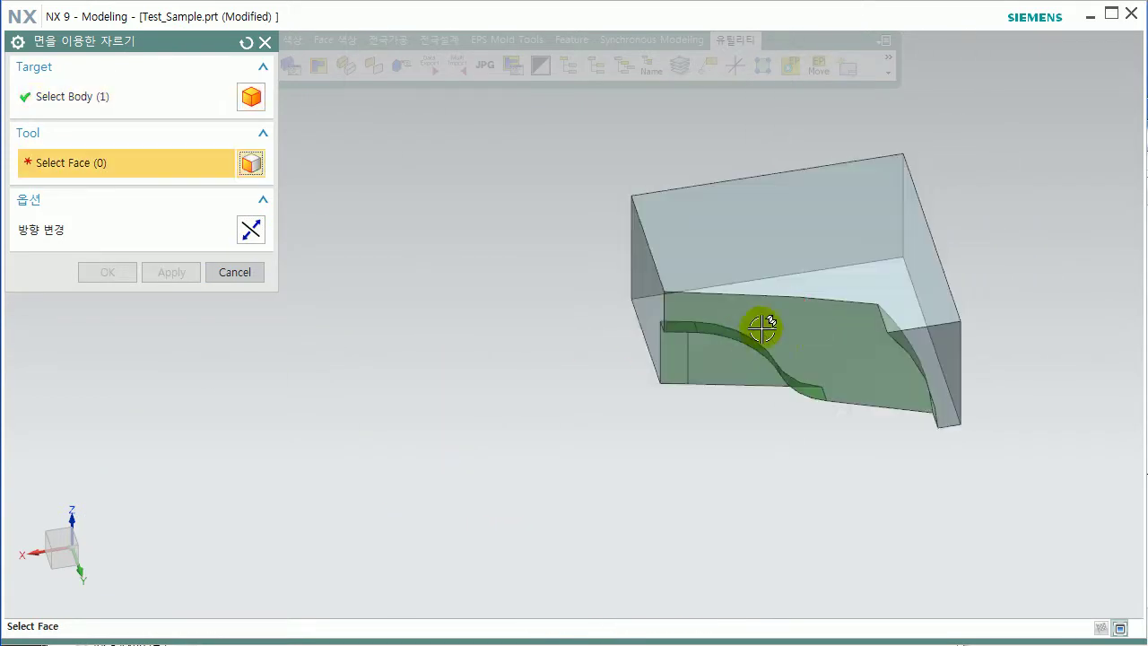
left_click(835, 338)
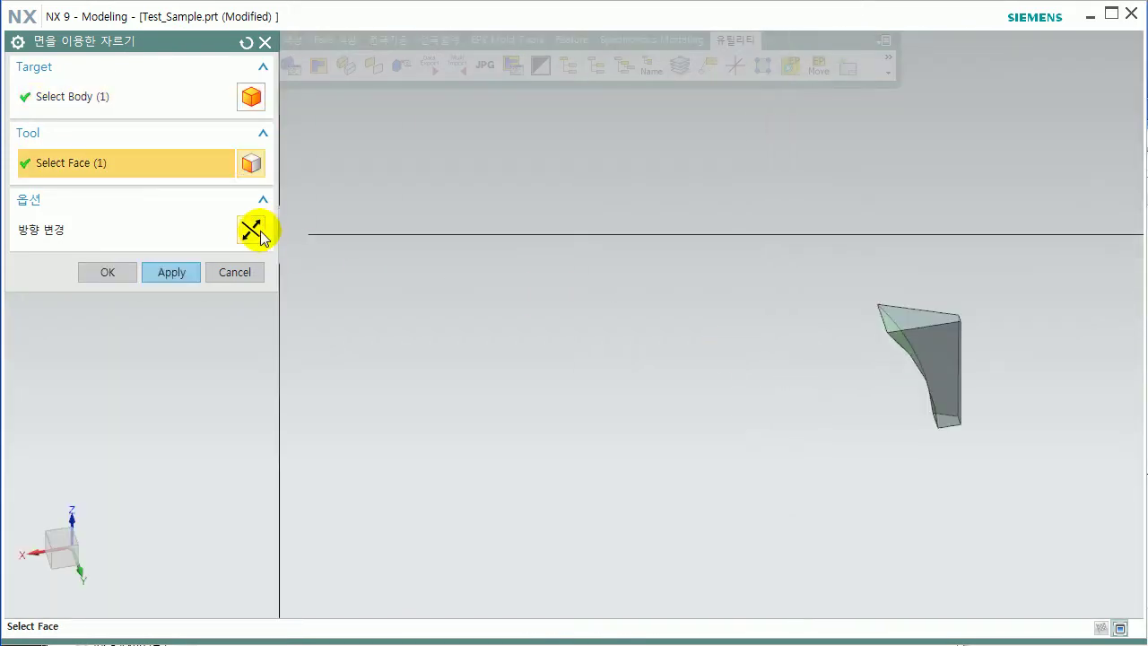
left_click(254, 231)
middle_click(442, 283)
left_click(235, 270)
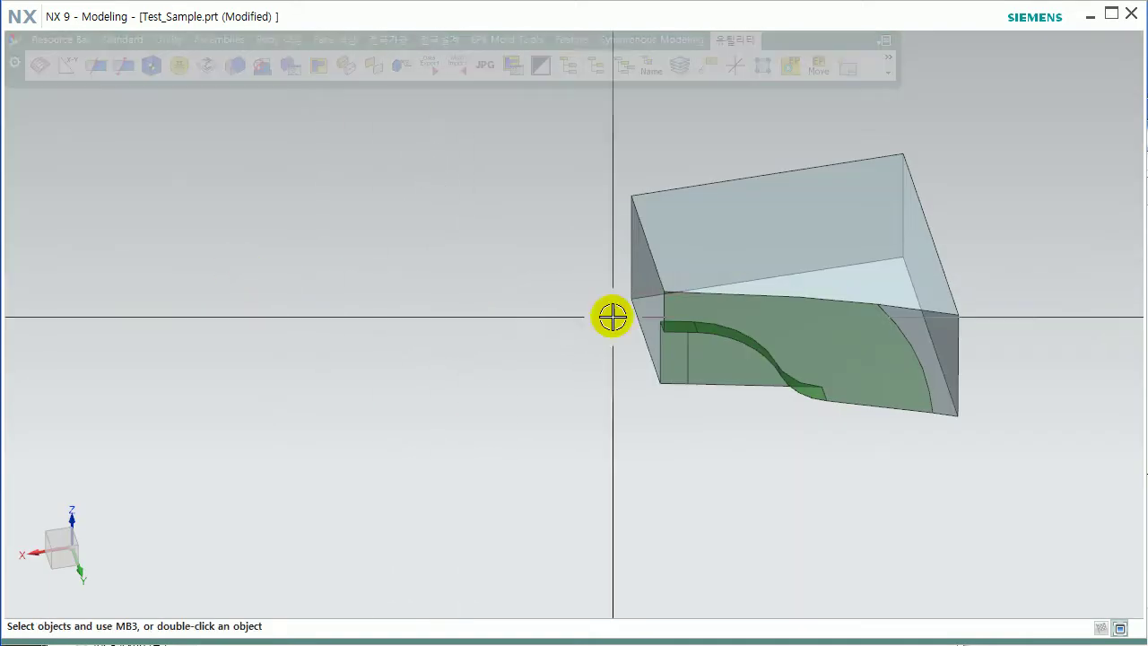
Replace two side faces of the right electrode block with the chosen replacement face
middle_click_drag(774, 315, 771, 296)
left_click(667, 42)
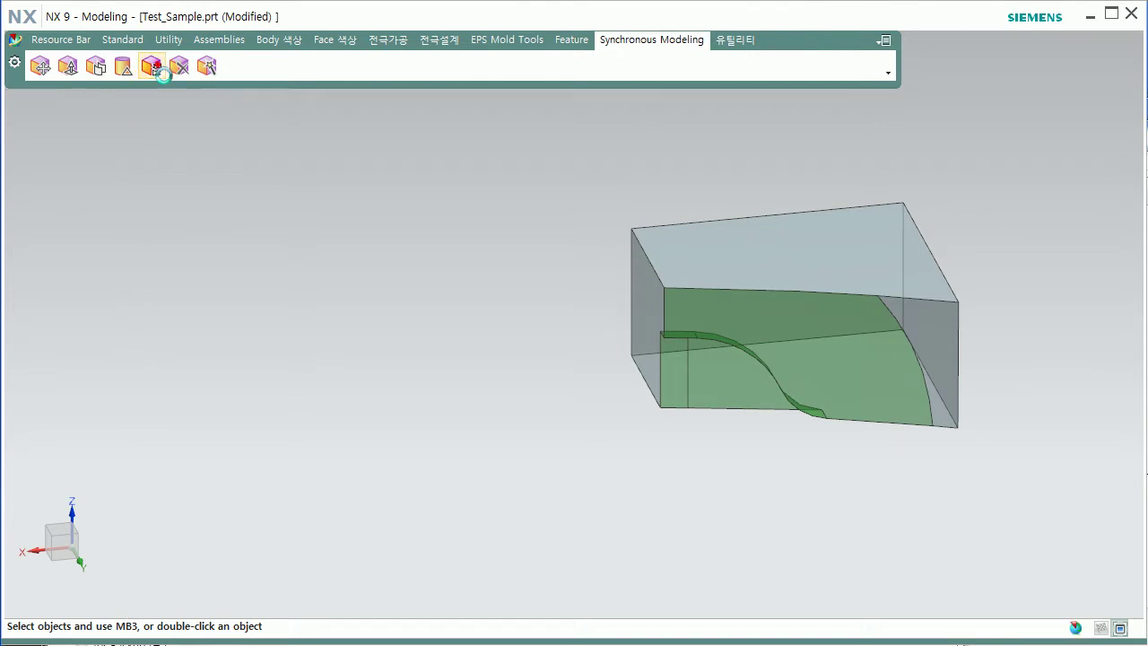
left_click(162, 75)
left_click(676, 373)
left_click(668, 348)
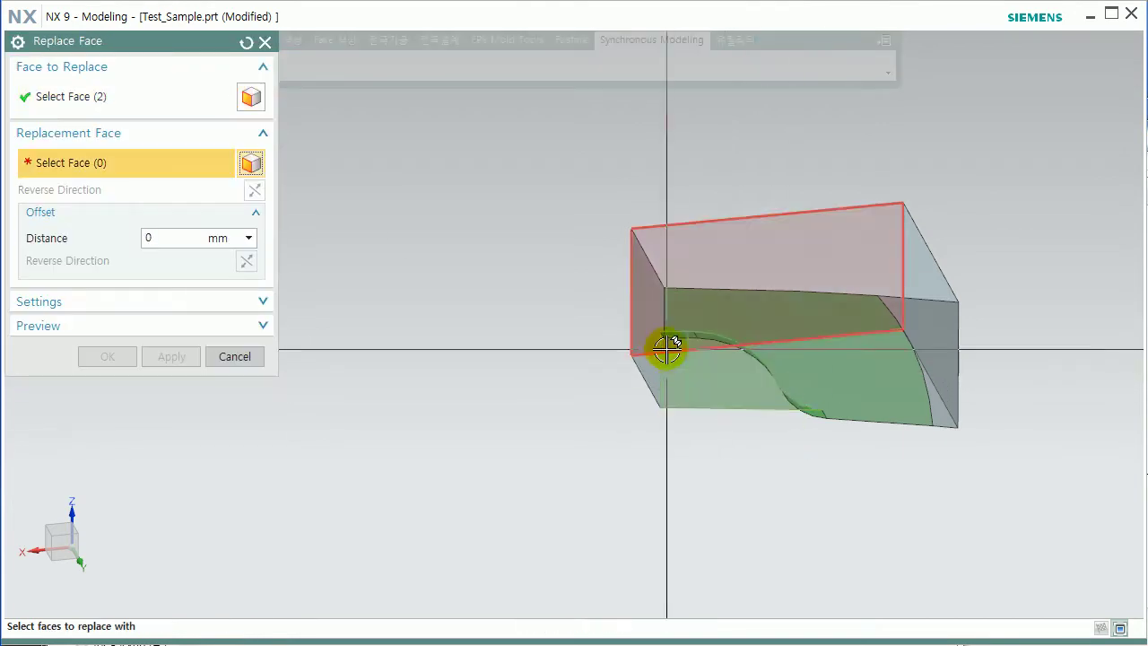
left_click(668, 348)
middle_click(648, 382)
Replace two faces on the left electrode block the same way
scroll(833, 385, "down", 5)
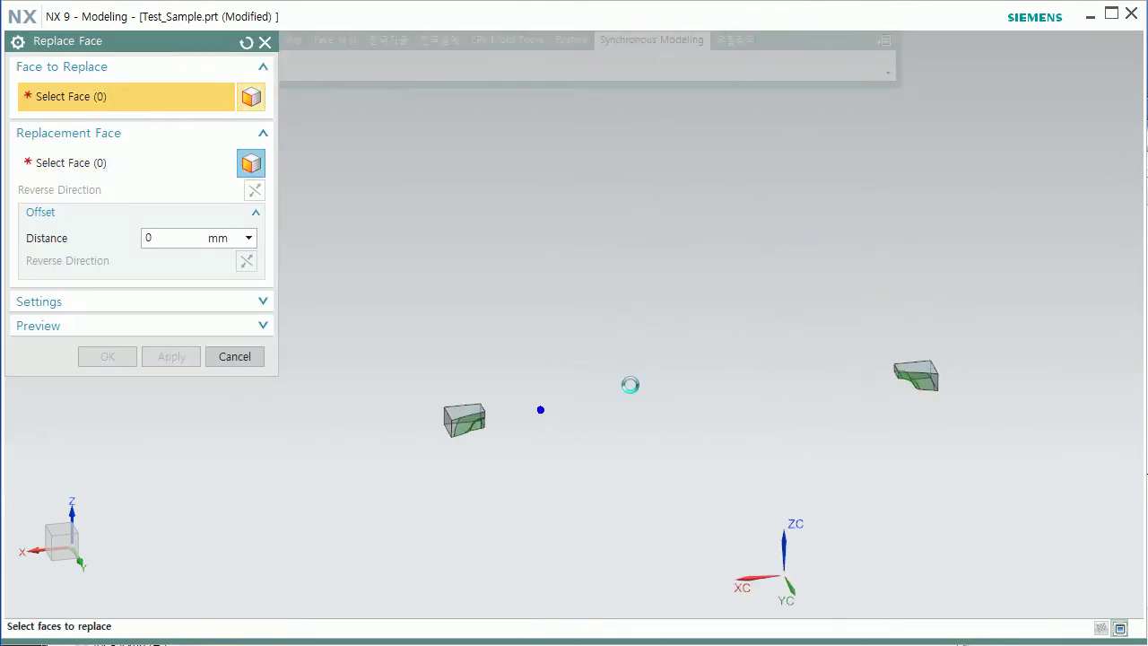
scroll(466, 430, "up", 5)
scroll(529, 376, "up", 3)
left_click(536, 352)
left_click(537, 349)
middle_click(538, 332)
left_click(608, 382)
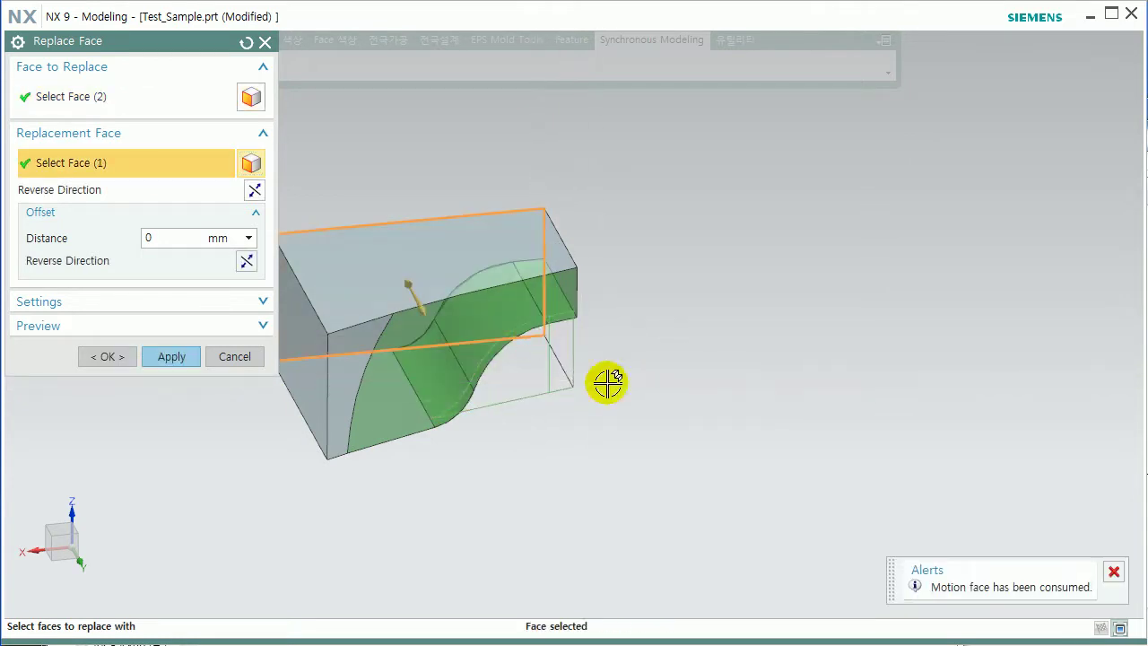
middle_click(608, 382)
left_click(234, 356)
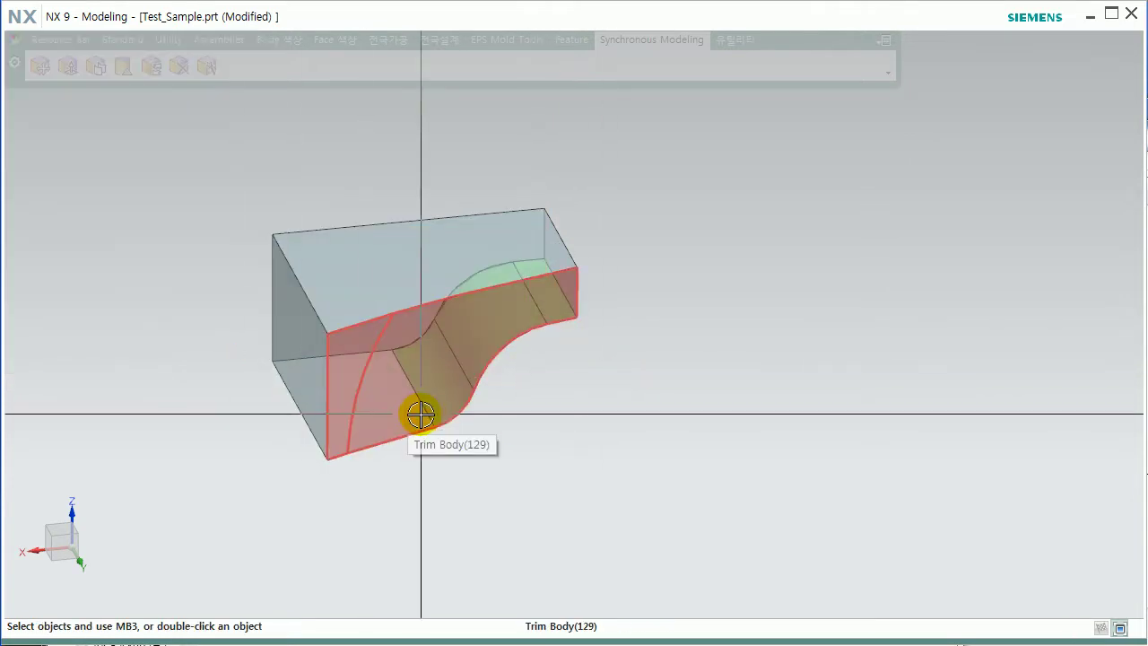
scroll(545, 436, "down", 5)
scroll(538, 433, "down", 3)
Reveal the mold core again, fit it in view, and look from the top
key("ctrl+b")
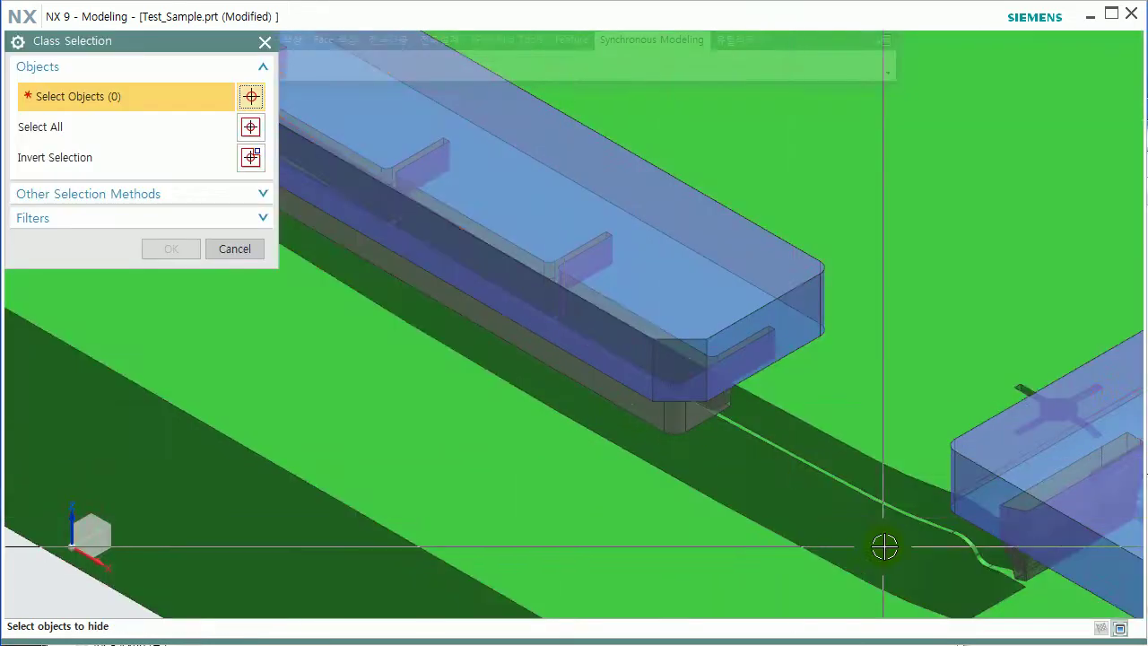
key("Escape")
key("ctrl+shift+b")
key("ctrl+f")
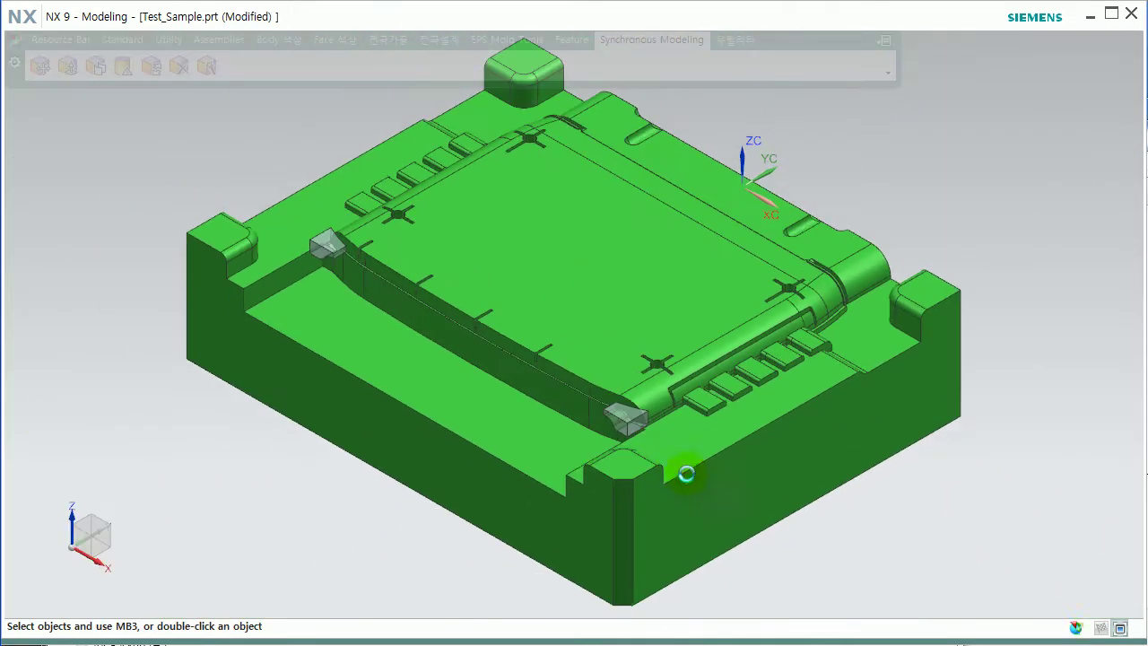
key("ctrl+alt+t")
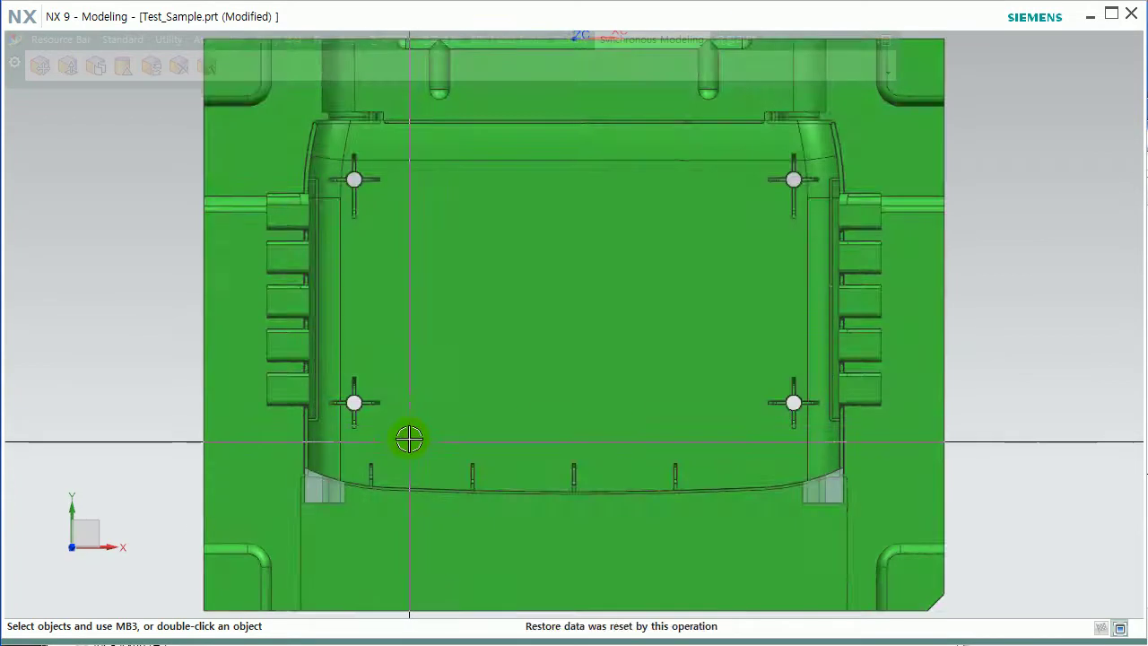
Copy the electrode 165 mm along X with Move Object
key("ctrl+t")
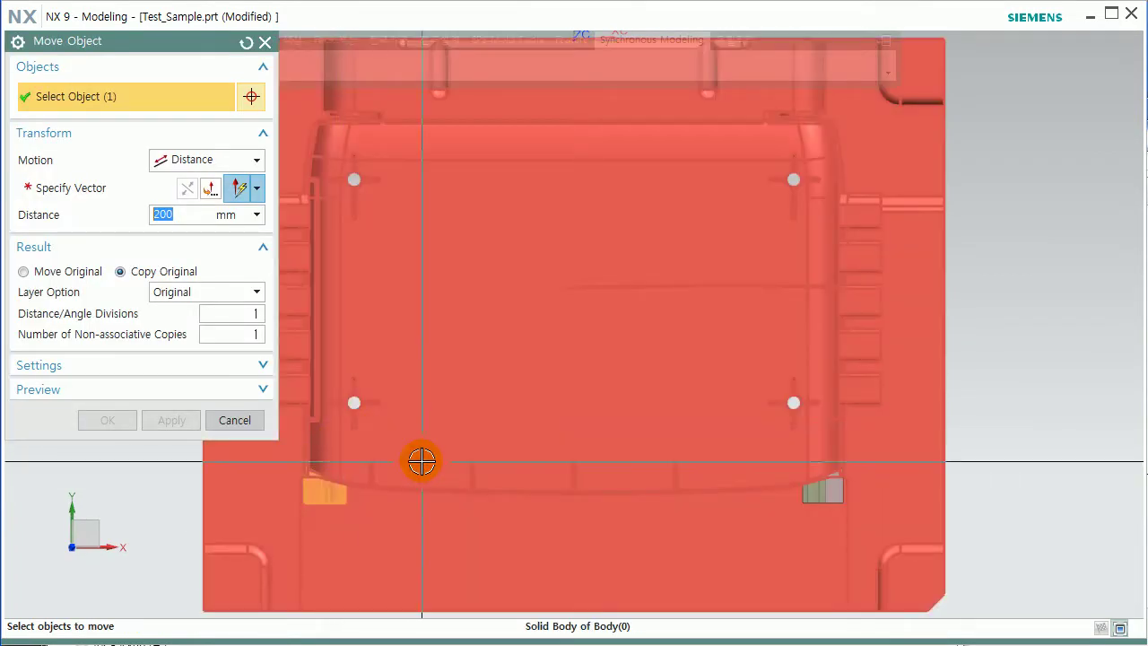
middle_click(458, 403)
left_click(622, 323)
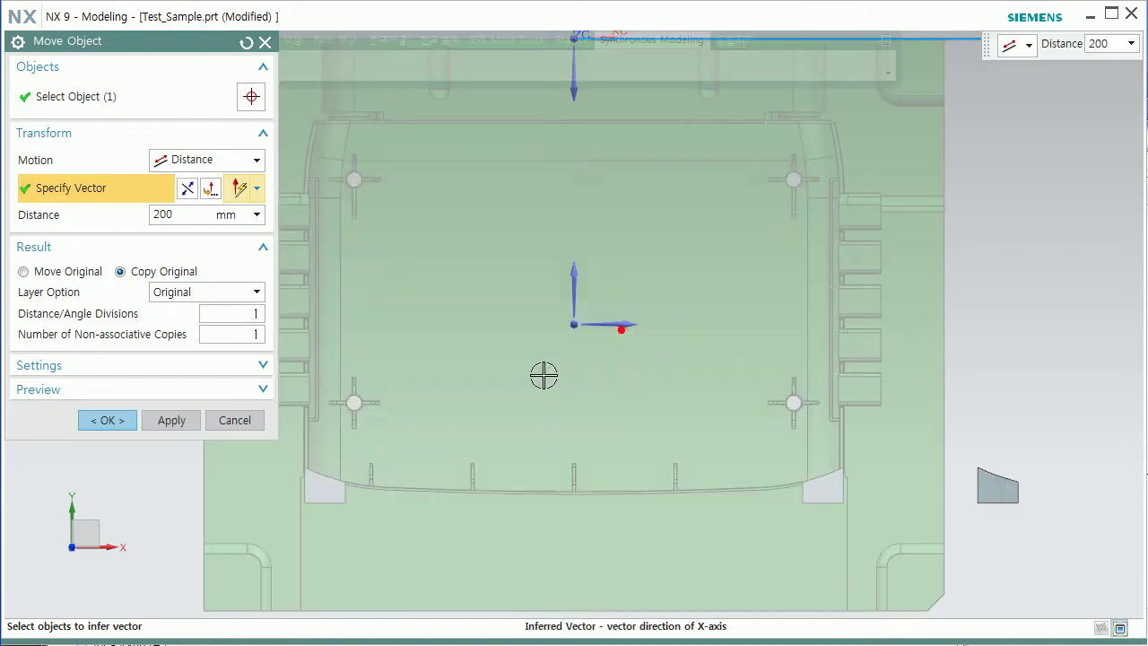
scroll(743, 372, "down", 2)
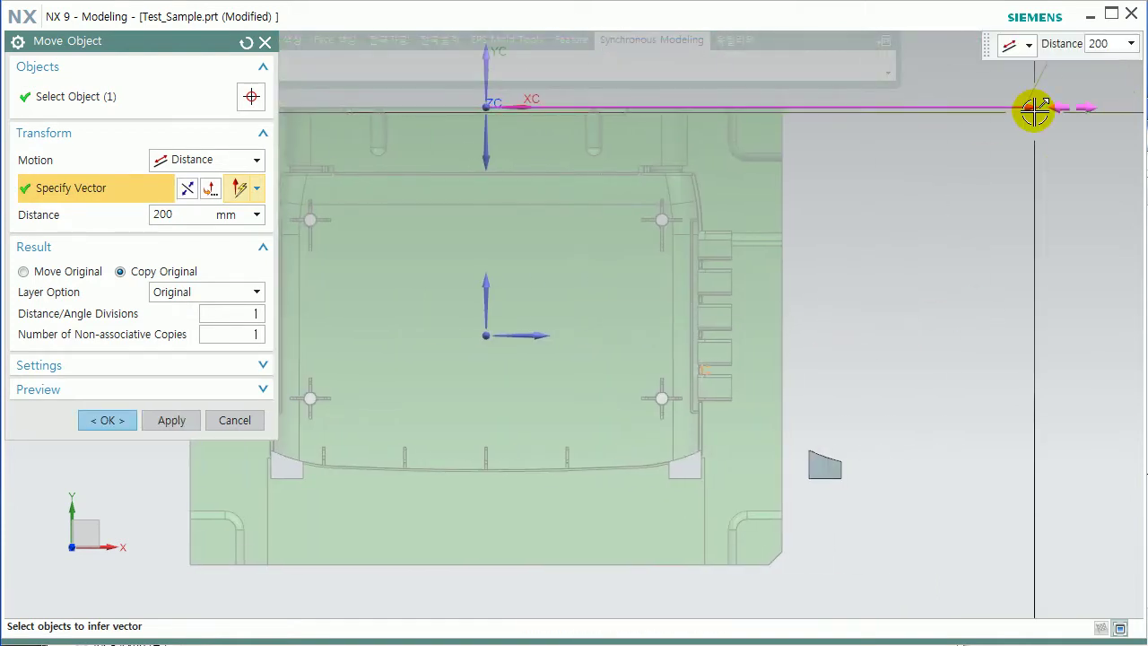
left_click_drag(976, 110, 941, 111)
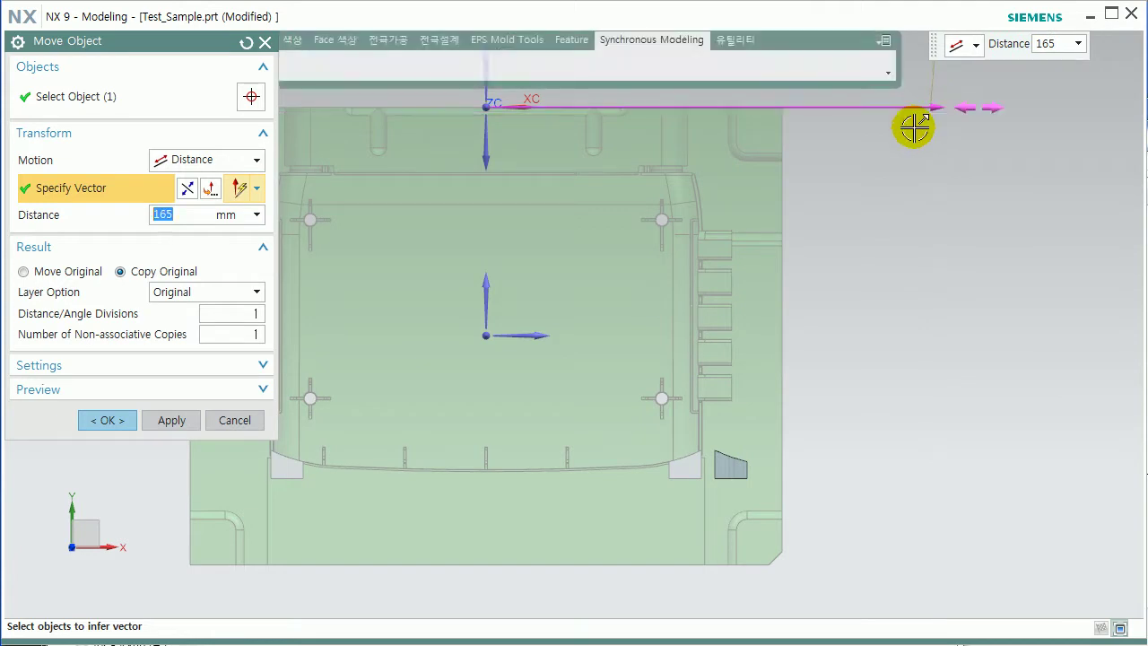
left_click(119, 421)
scroll(653, 508, "up", 3)
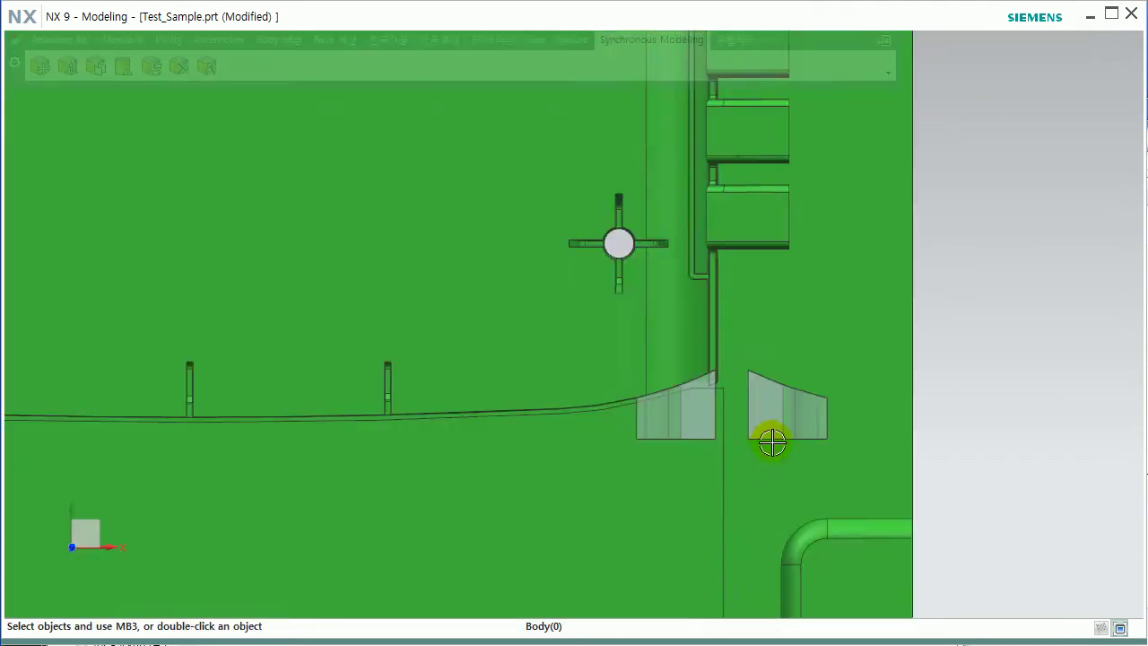
scroll(696, 463, "up", 3)
middle_click_drag(696, 464, 692, 416)
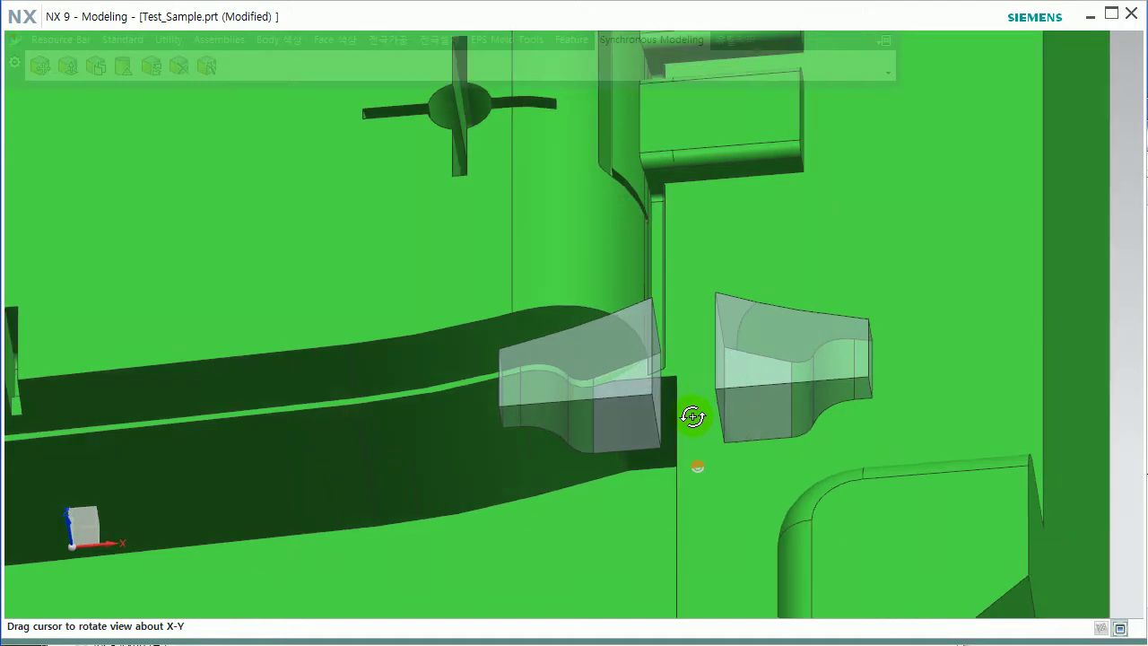
scroll(760, 478, "down", 5)
Extrude the left block's end face edges until extended to the right block's face
scroll(819, 463, "down", 3)
mouse_move(820, 463)
middle_mouse_down()
mouse_move(753, 457)
mouse_move(476, 376)
middle_mouse_up()
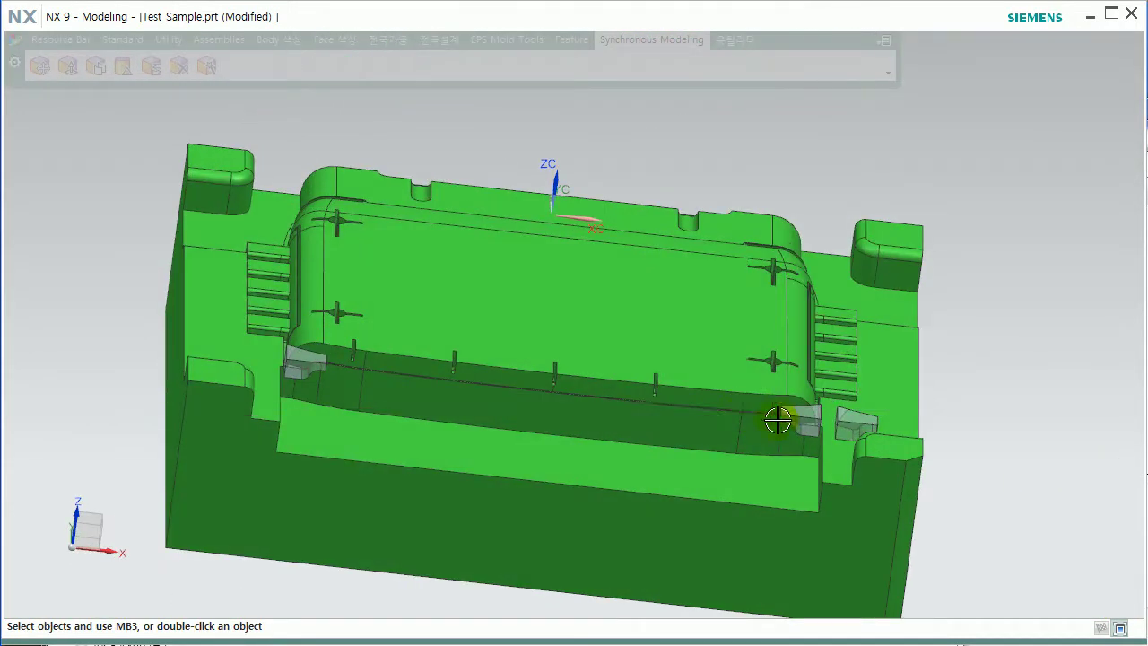
left_click(776, 425)
scroll(777, 457, "up", 5)
mouse_move(815, 440)
middle_mouse_down()
mouse_move(788, 456)
mouse_move(717, 297)
mouse_move(709, 418)
middle_mouse_up()
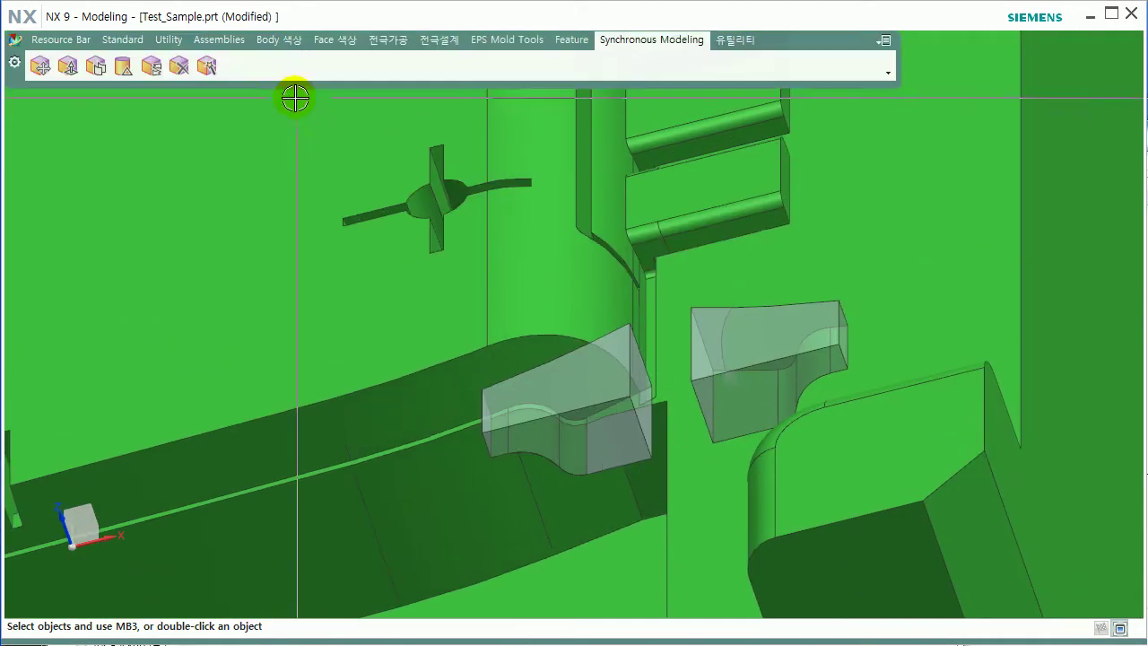
left_click(564, 39)
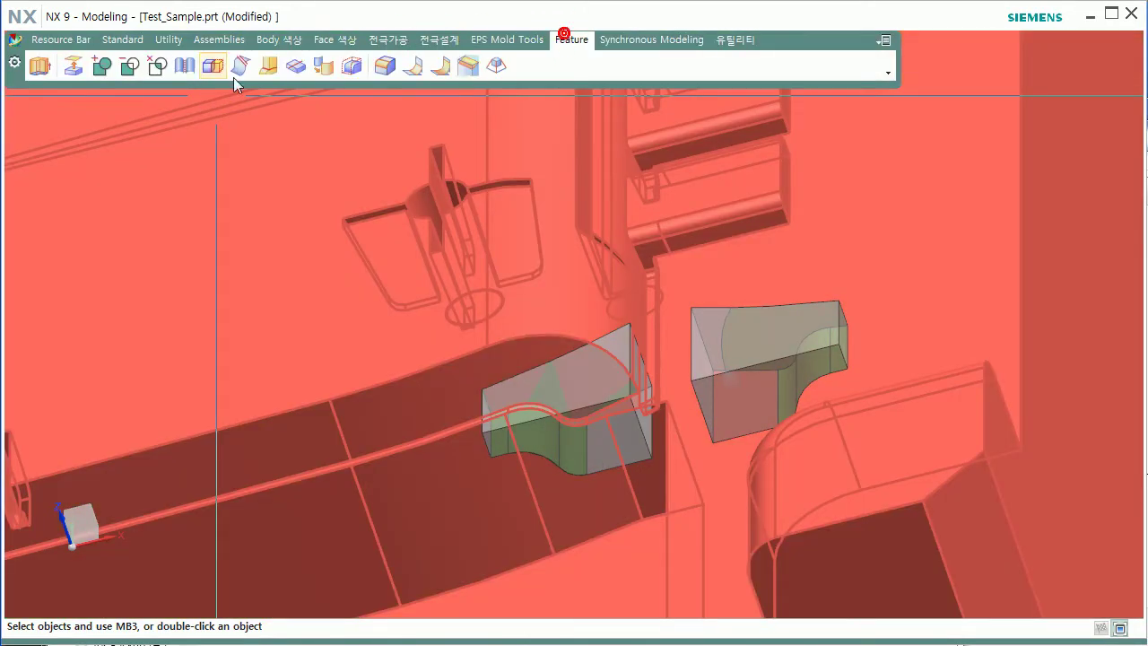
left_click(41, 66)
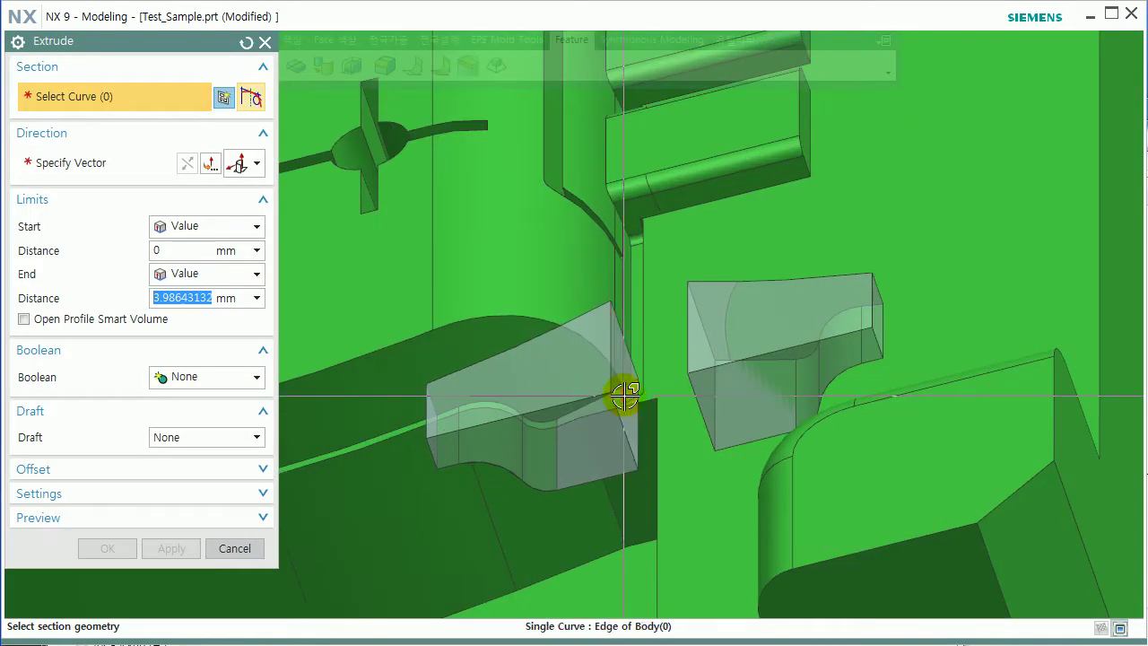
left_click(625, 395)
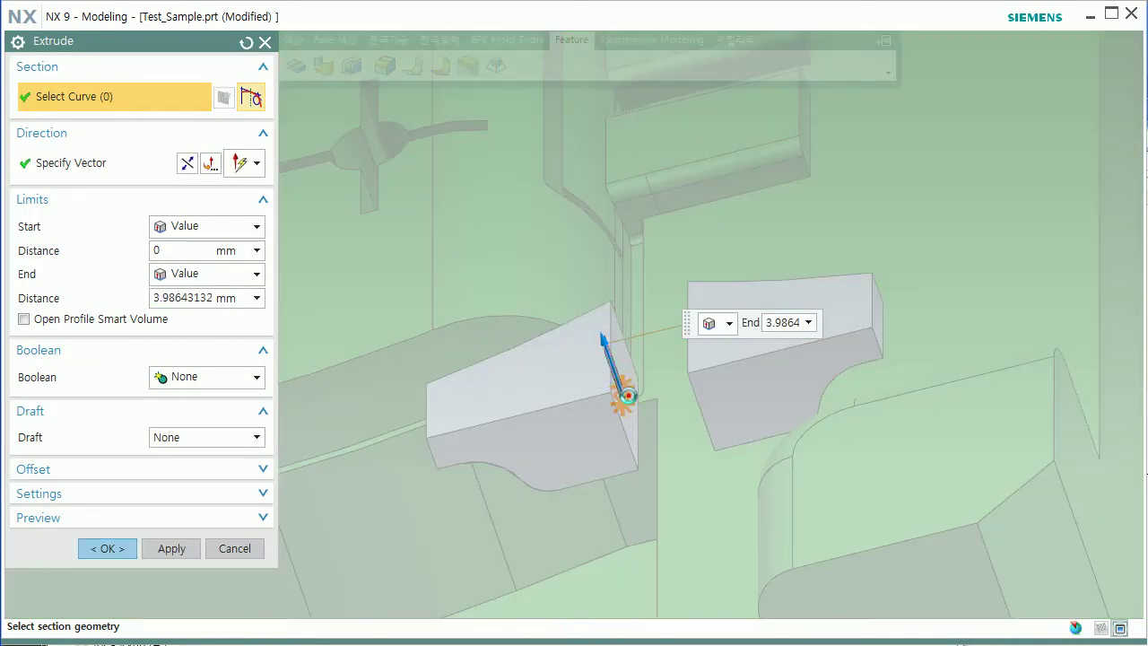
left_click(628, 399, "shift")
left_click(630, 421)
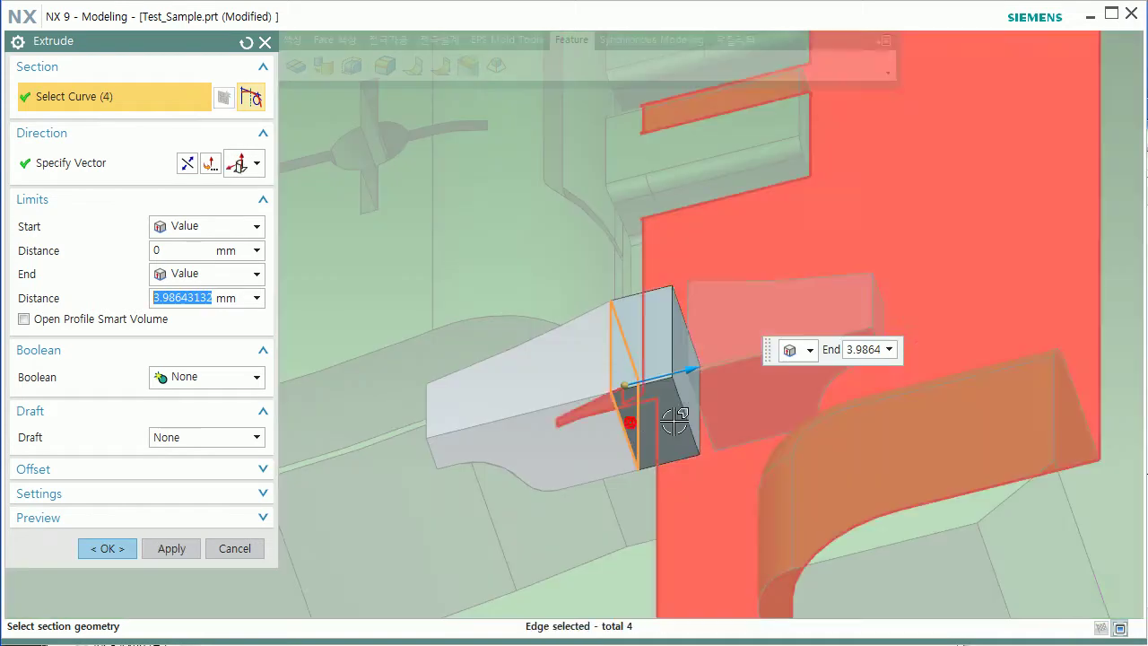
left_click(212, 275)
left_click(217, 366)
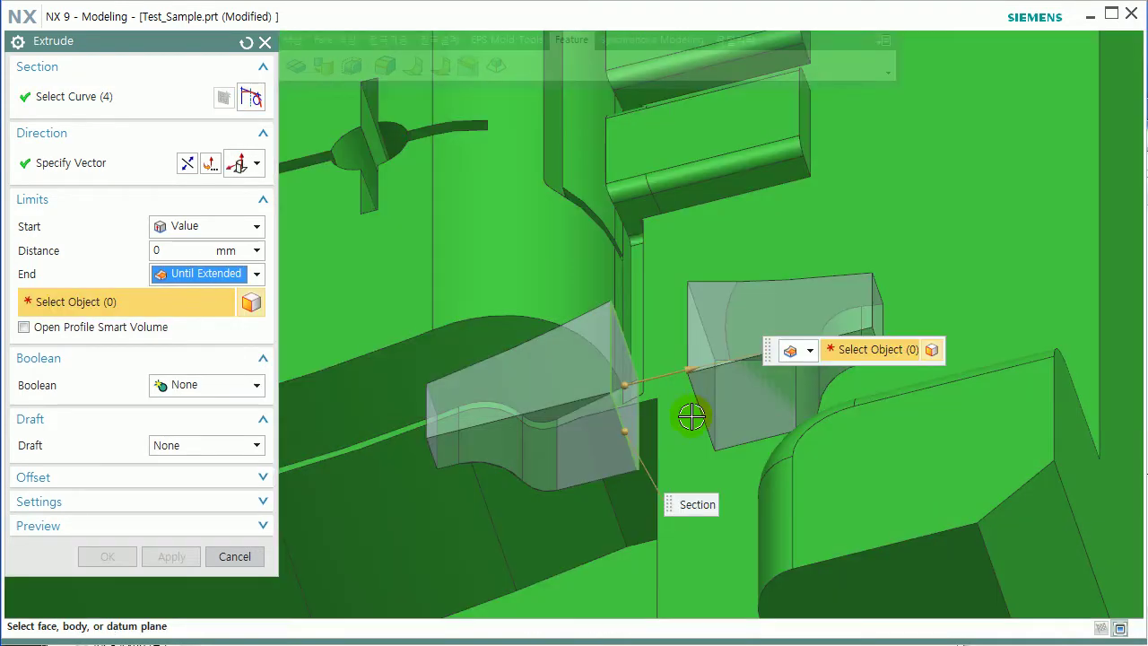
middle_click_drag(706, 395, 747, 404)
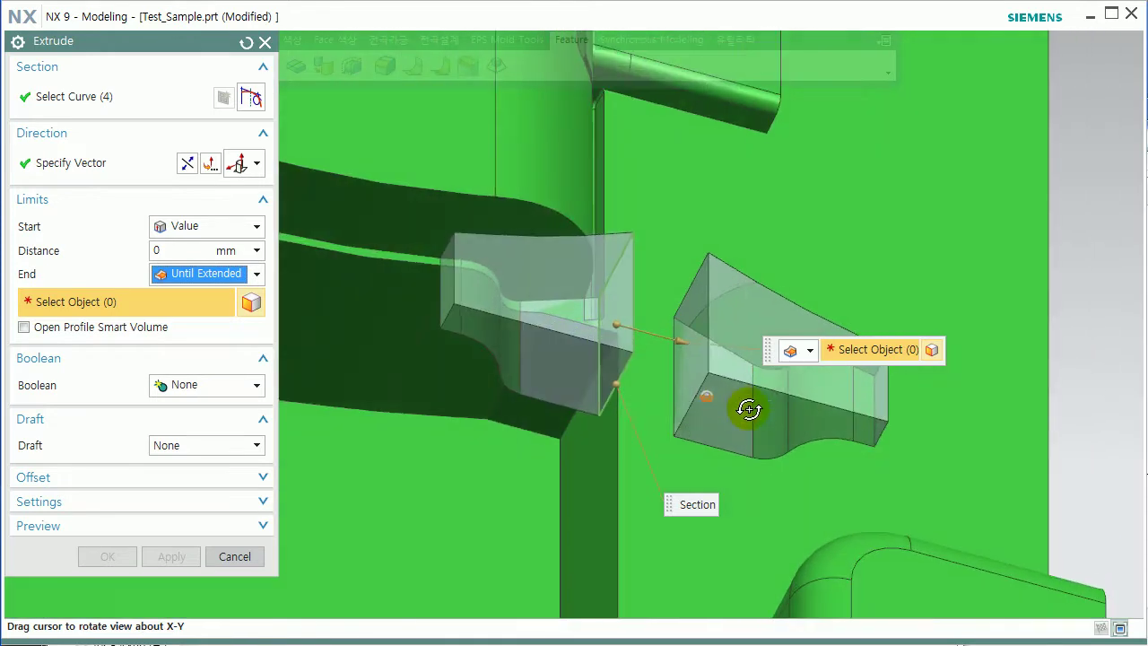
left_click(687, 350)
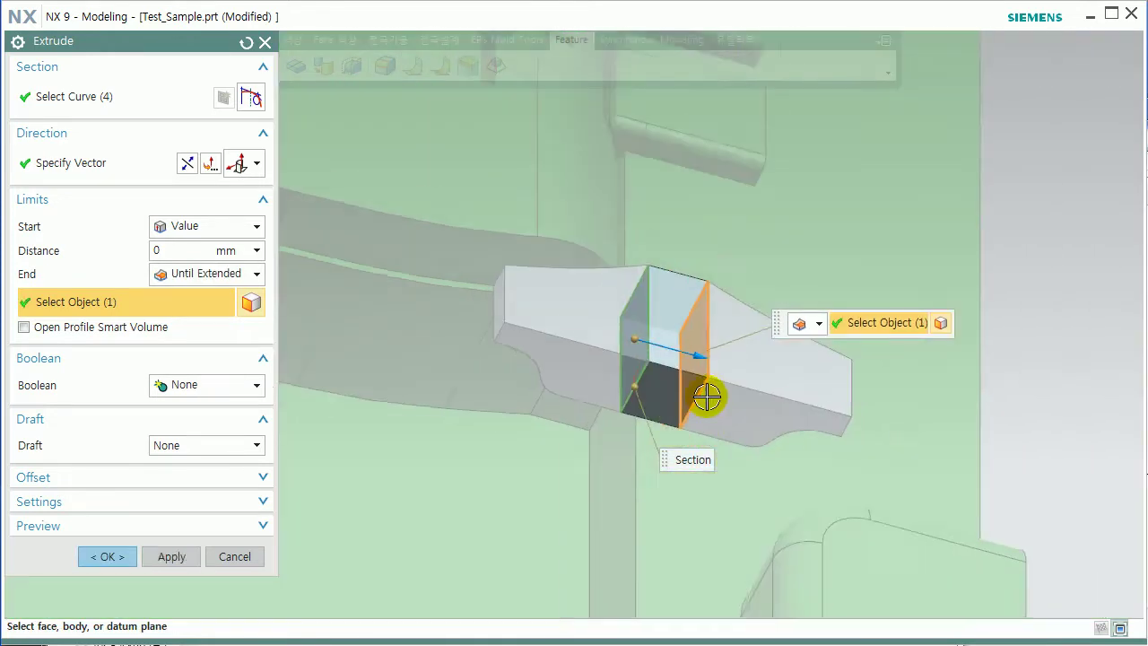
middle_click(726, 405)
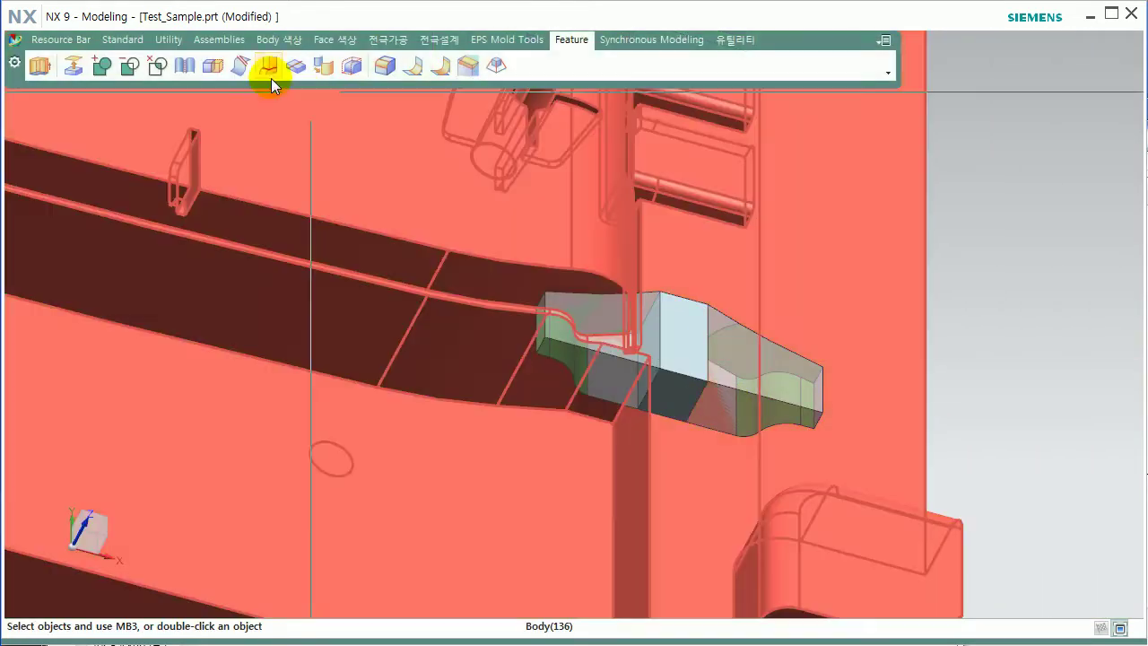
Unite the left block with the extrusion and the right block
left_click(112, 70)
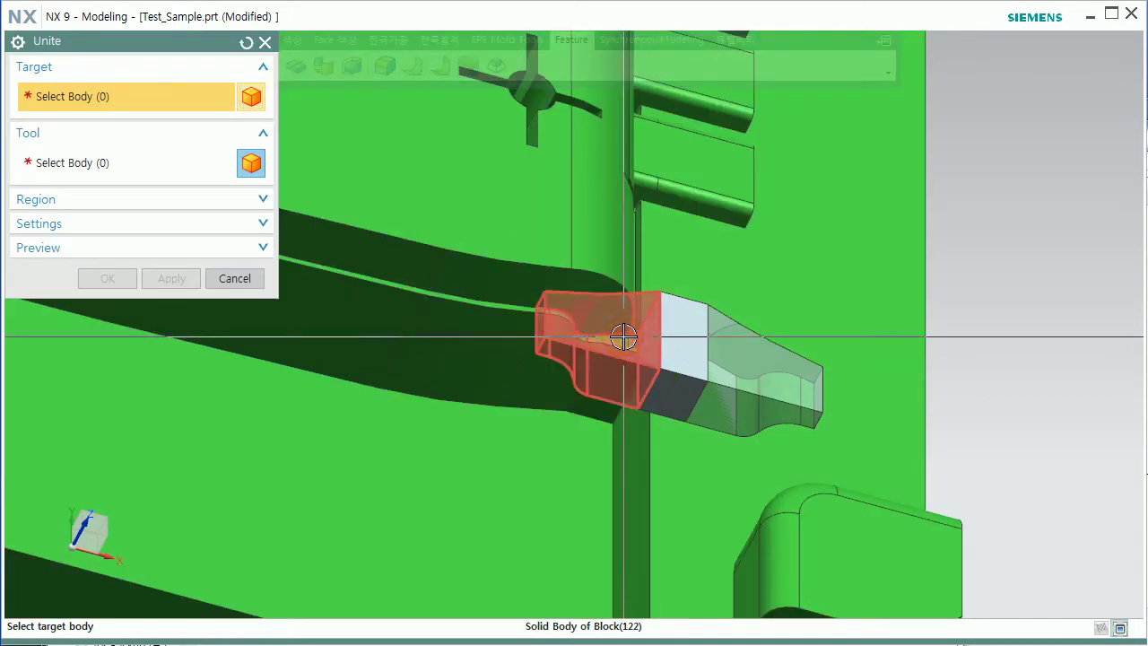
left_click(680, 346)
left_click(727, 356)
left_click(735, 359)
middle_click(736, 359)
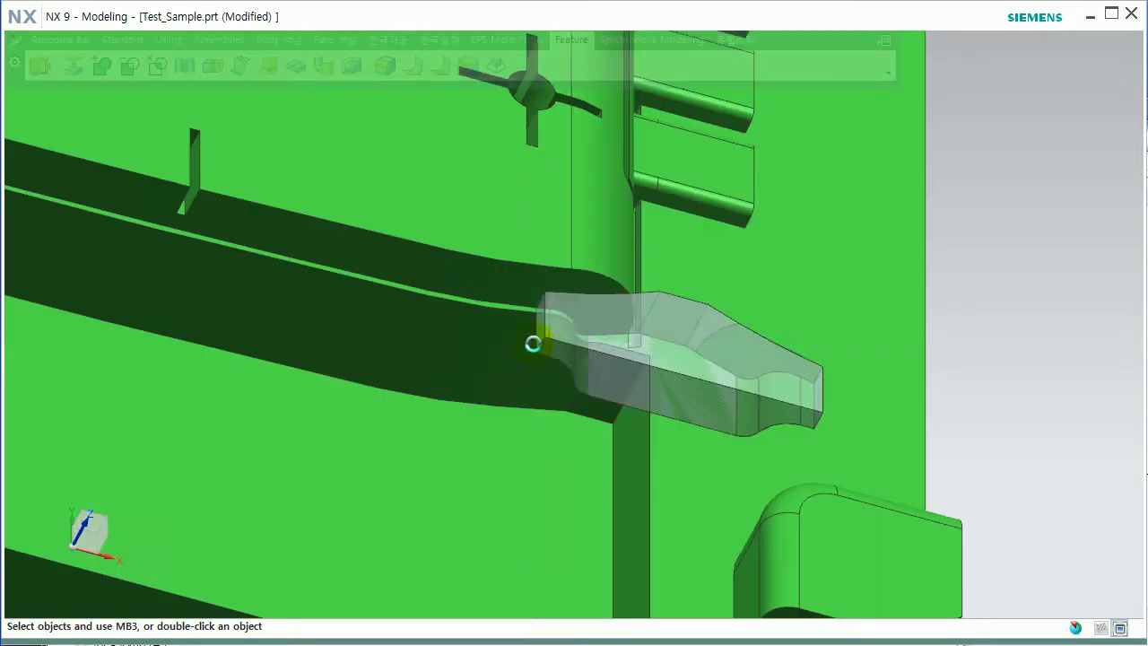
scroll(571, 351, "up", 3)
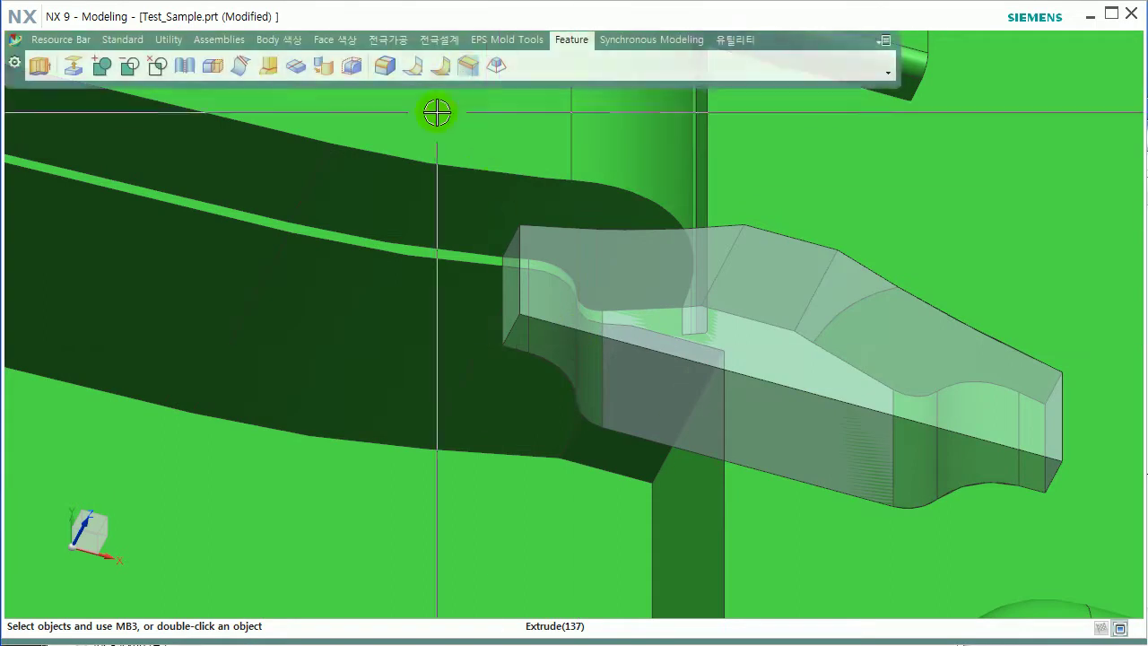
Try an edge blend on the two vertical end edges, then cancel it
left_click(388, 68)
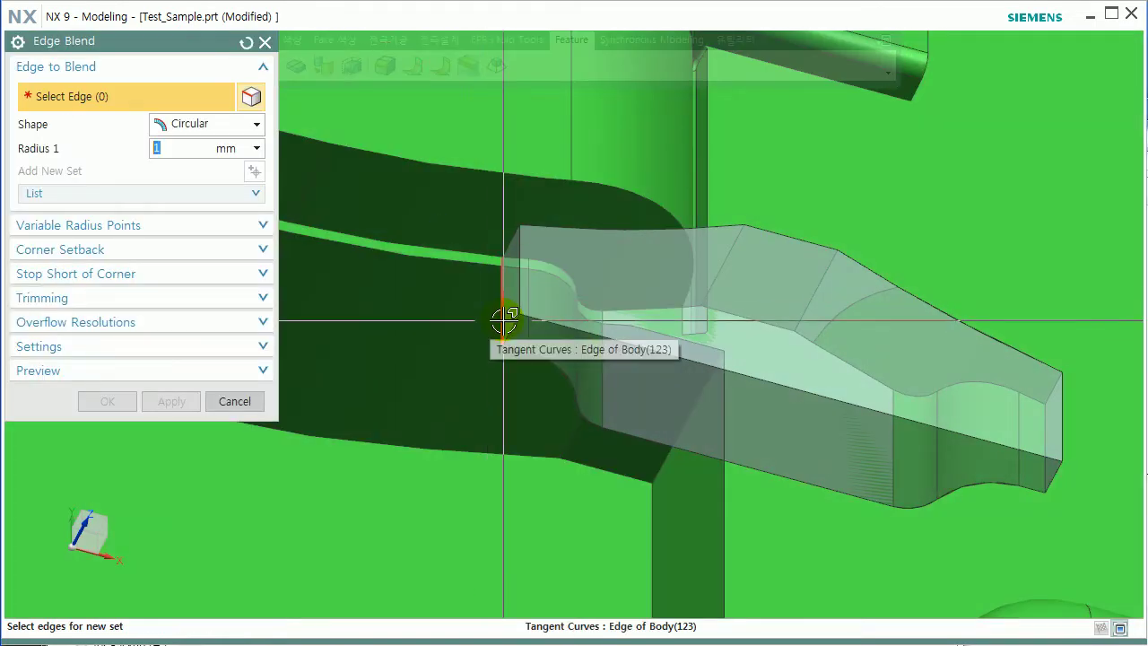
left_click(504, 320)
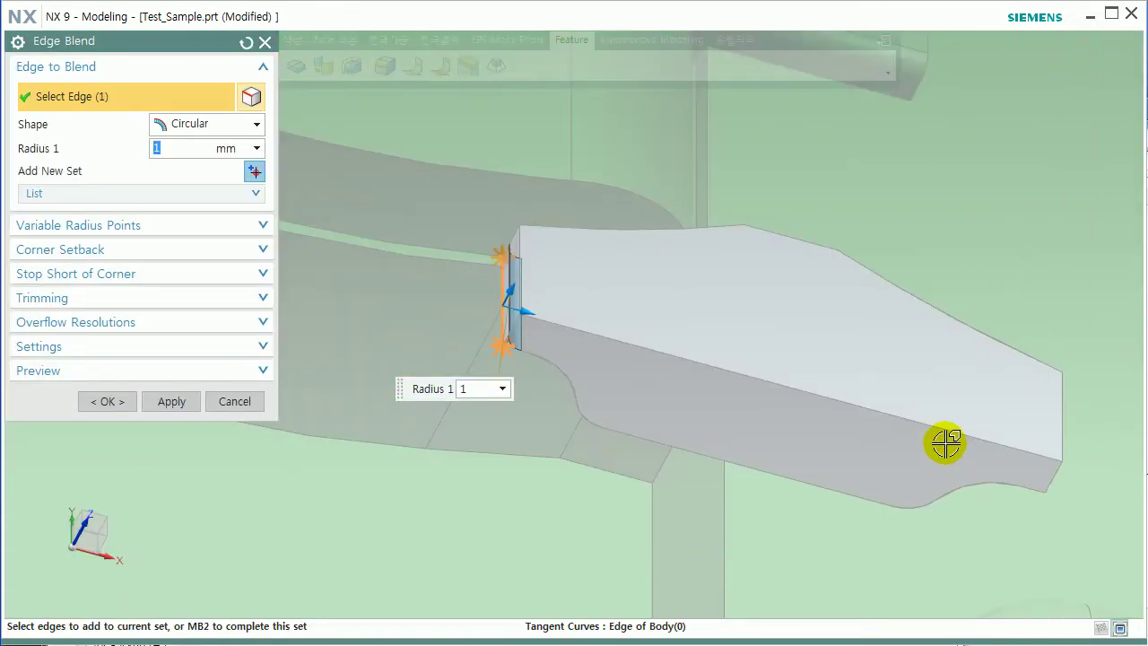
middle_click_drag(945, 443, 884, 457)
left_click(1059, 370)
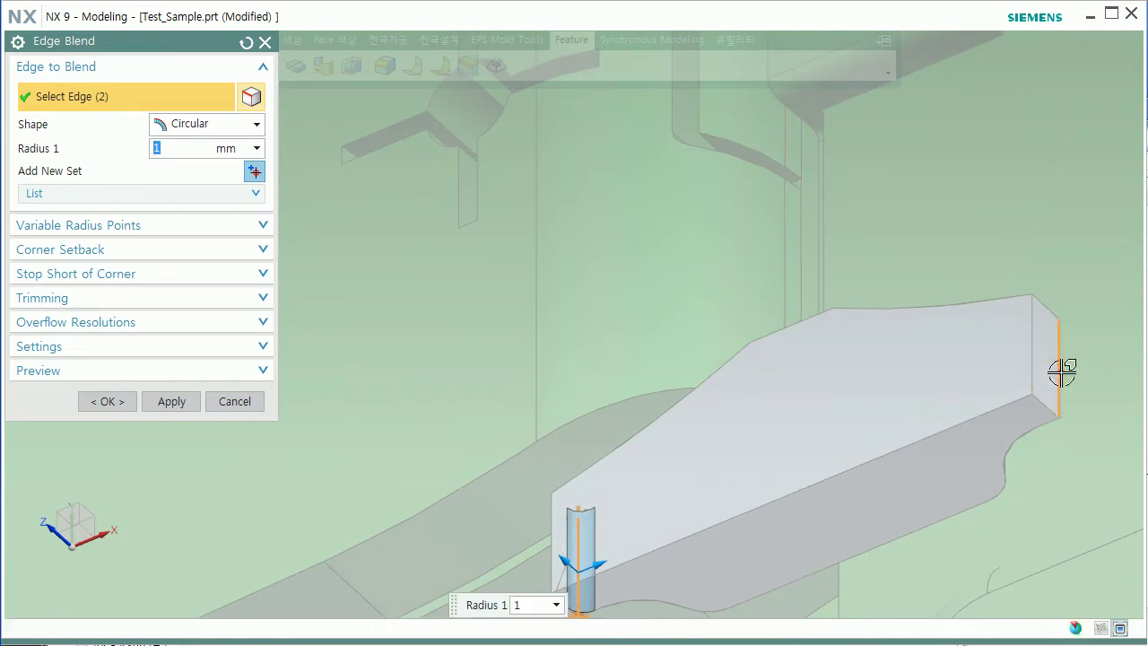
middle_click_drag(1060, 371, 1024, 385)
middle_click(910, 419)
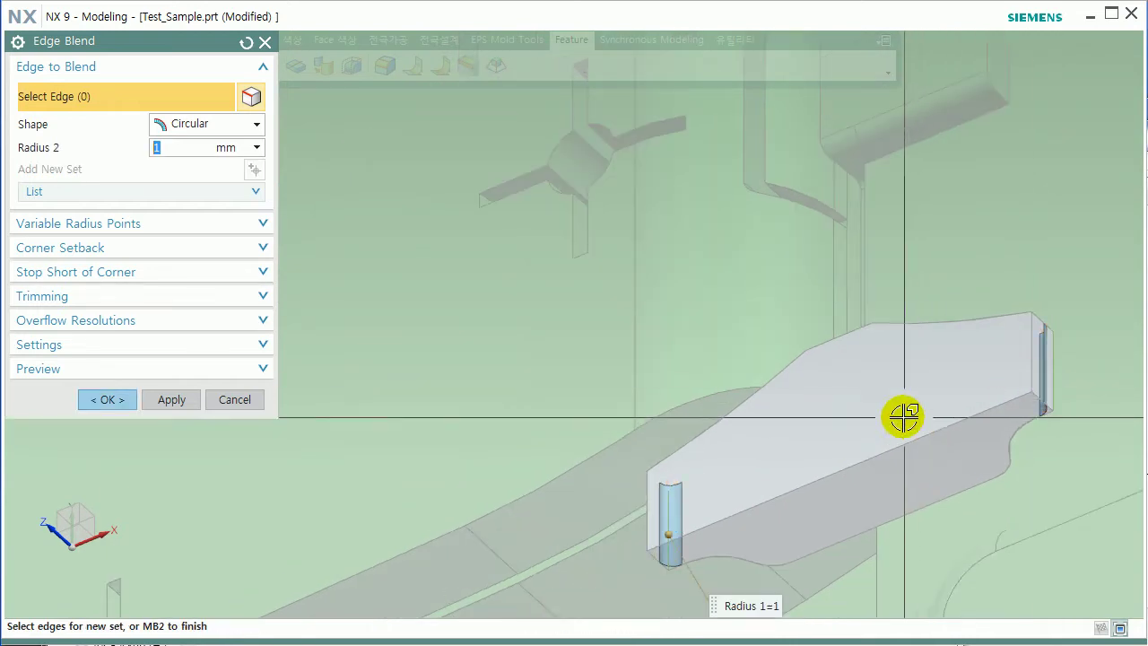
left_click(232, 399)
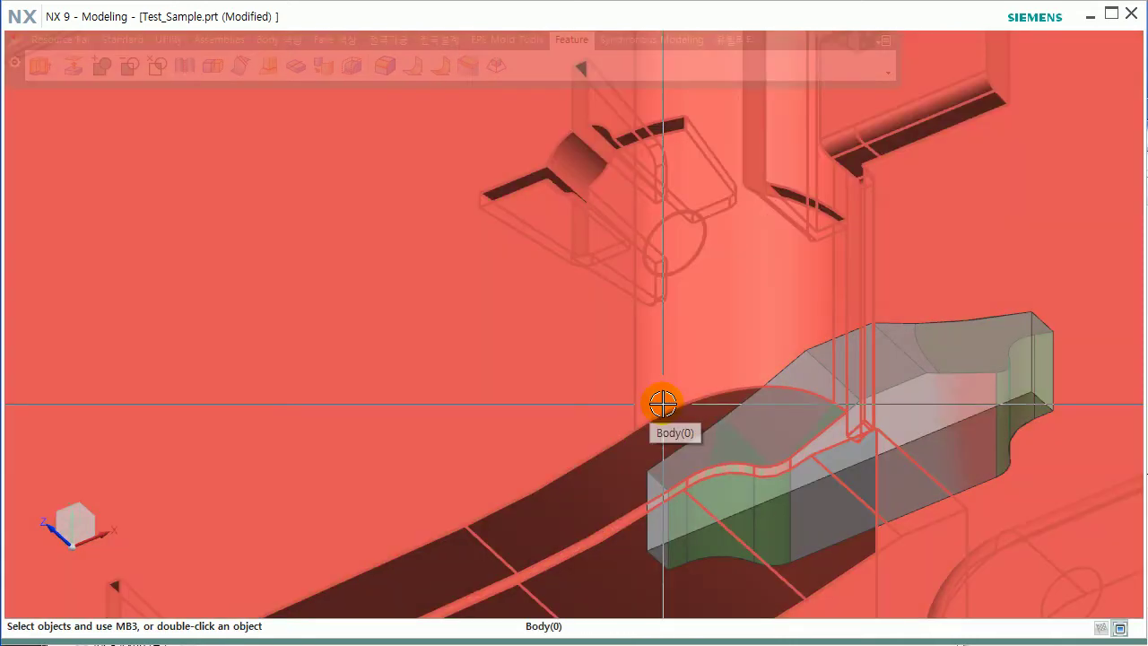
Blend the left and right vertical end edges as separate 1 mm radius sets
left_click(408, 71)
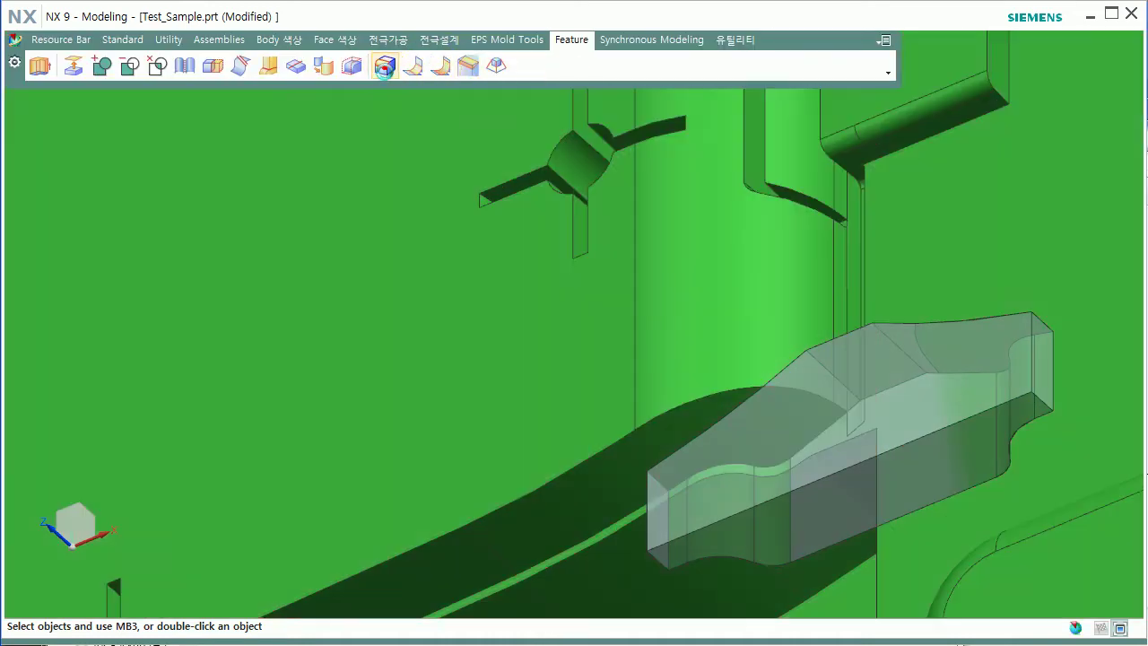
left_click(671, 528)
middle_click(786, 525)
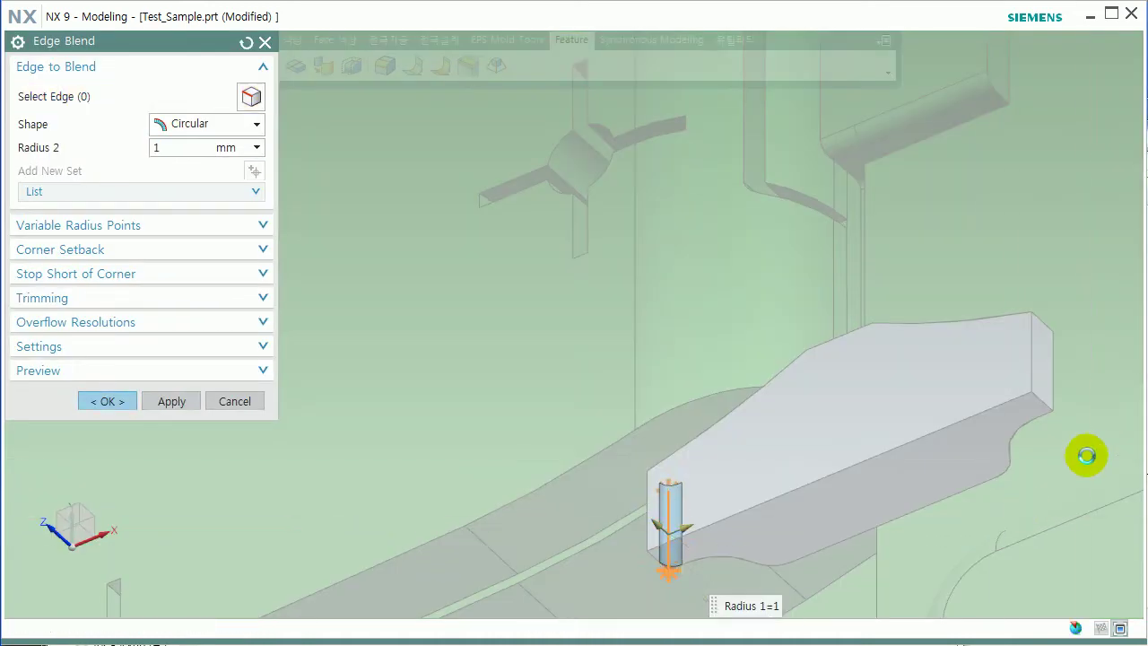
left_click(1051, 391)
middle_click(789, 448)
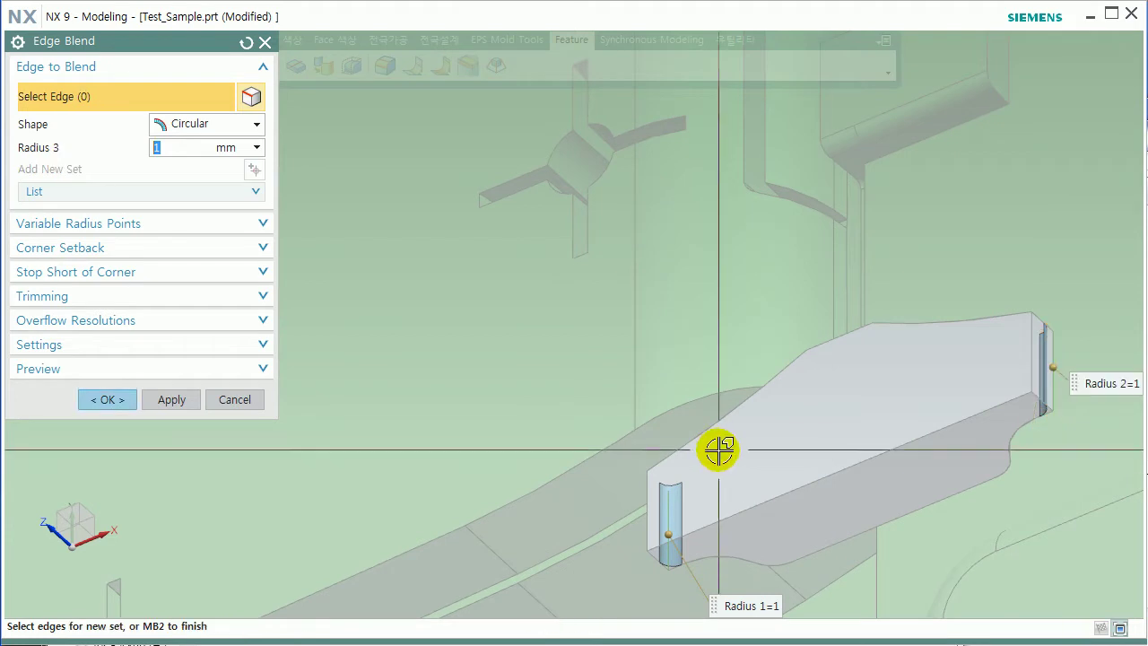
middle_click(704, 455)
Show the 전극설계 electrode design tools, fit the model, and select the united electrode
left_click(71, 66)
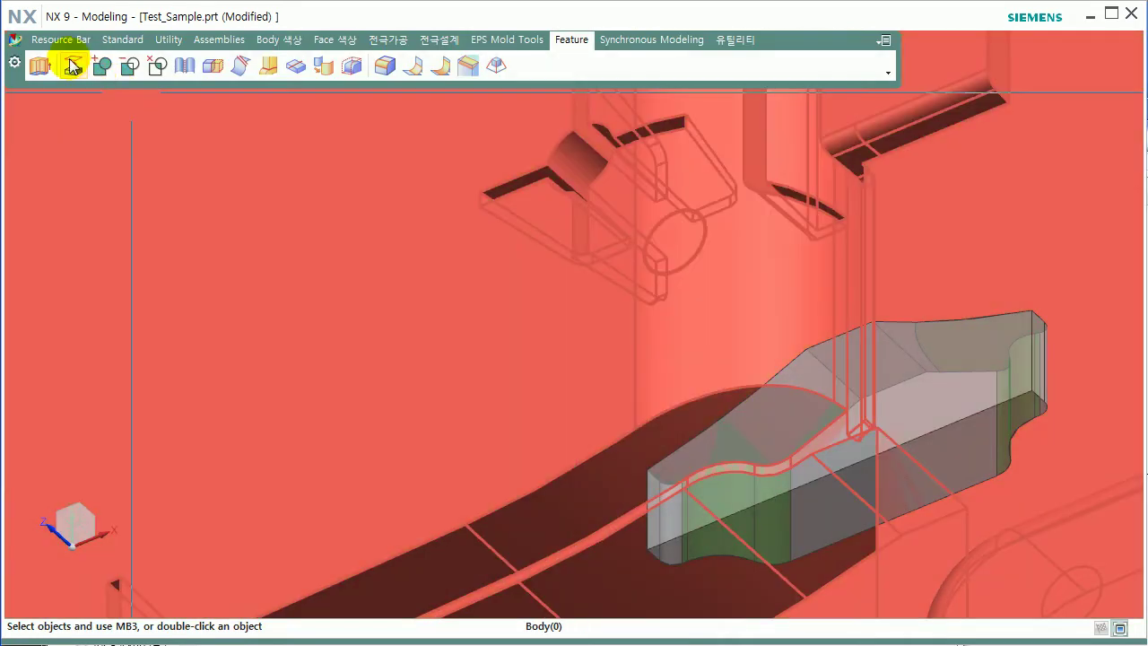
left_click(452, 45)
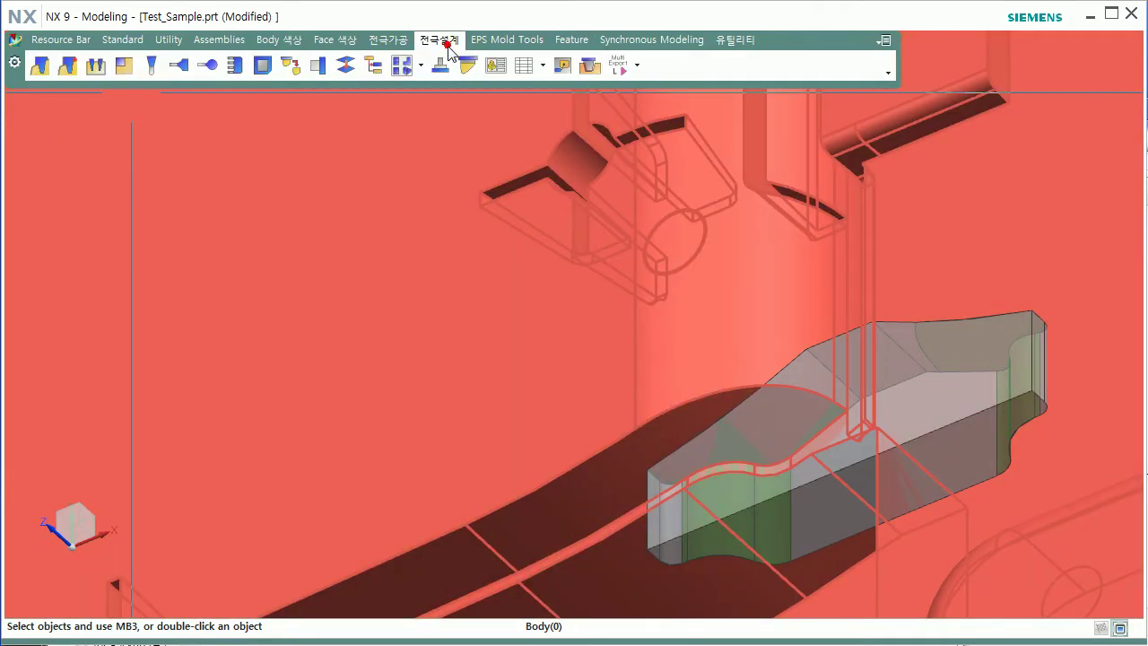
key("Home")
scroll(636, 425, "up", 5)
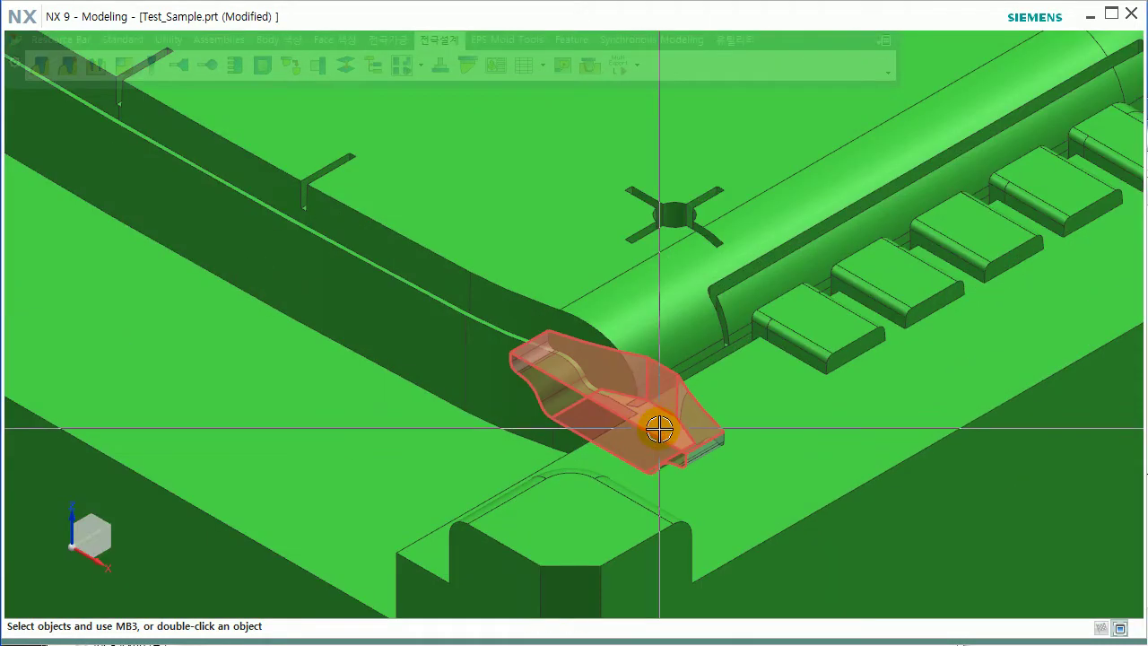
left_click(123, 66)
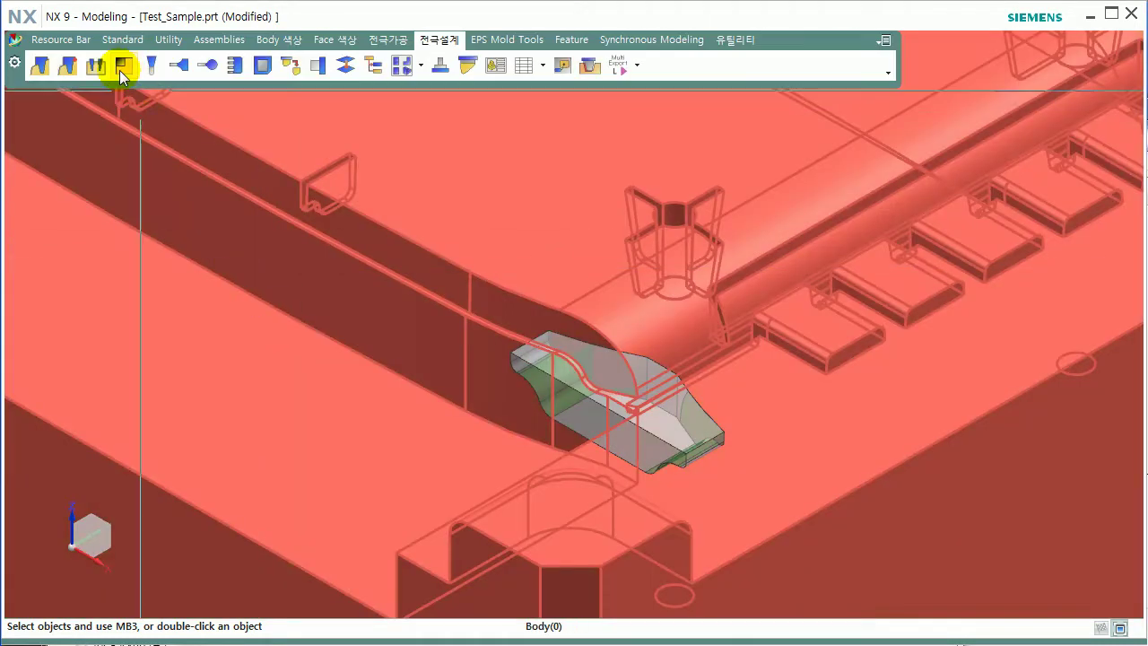
Start a 셋팅블럭 setting block on the electrode with 추가 옵셋량 of 8
left_click(261, 64)
left_click(592, 395)
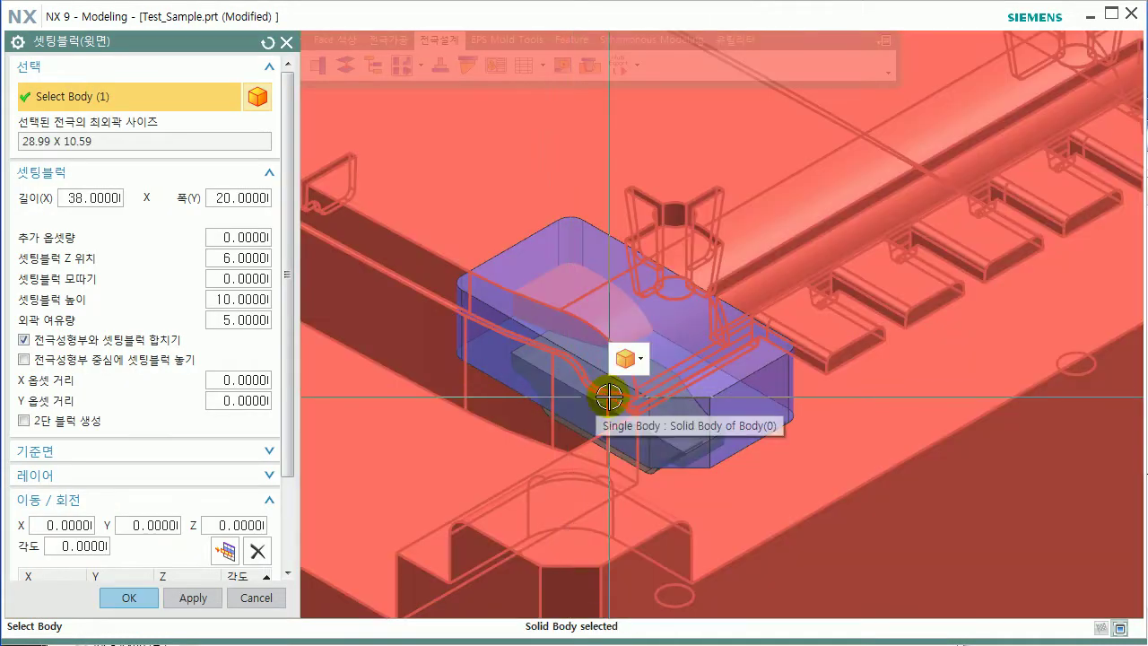
left_click(240, 237)
type("8")
key("Return")
Adjust the movement values and create the 38 × 20 setting block at Z 14
scroll(493, 442, "down", 2)
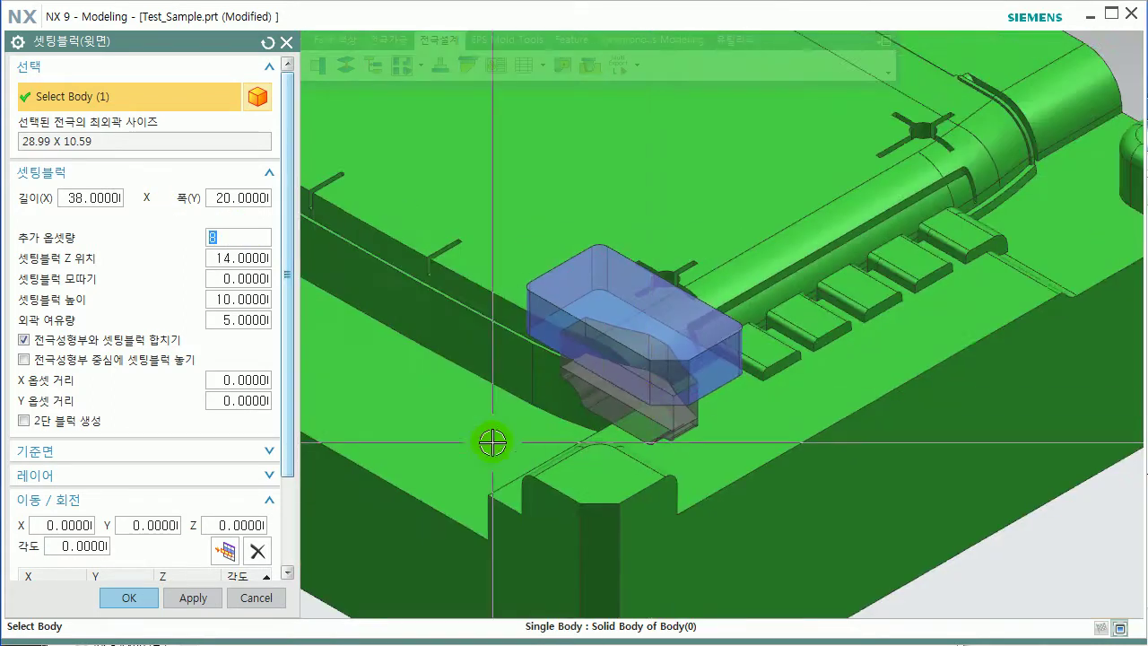
left_click(85, 525)
scroll(174, 496, "down", 1)
scroll(173, 494, "down", 1)
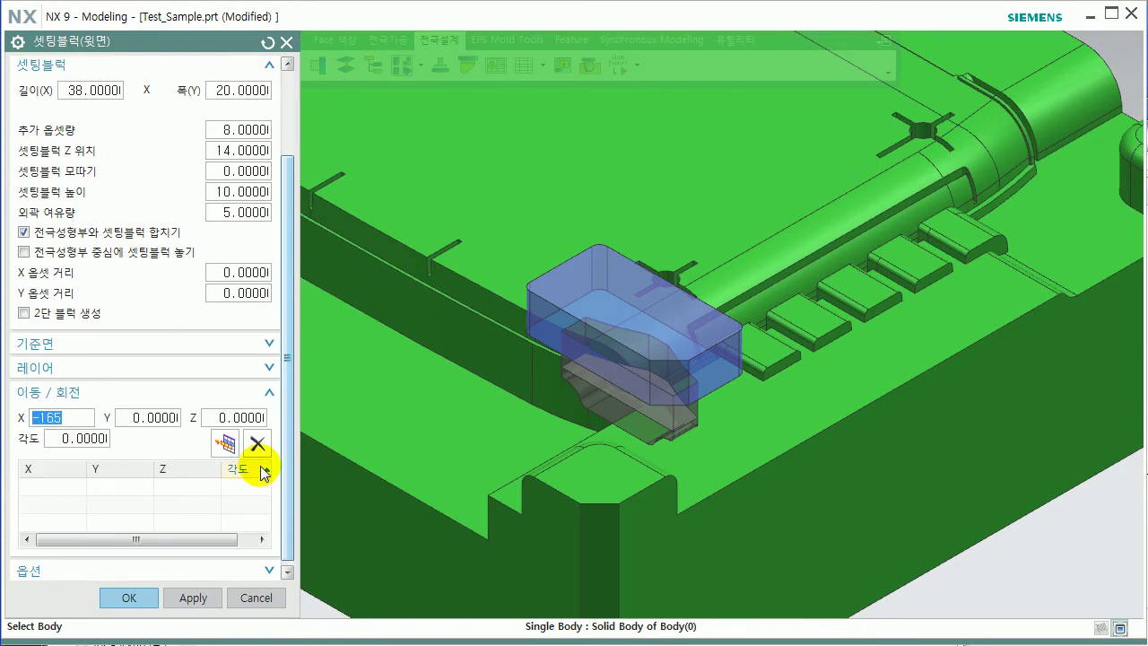
left_click(130, 598)
mouse_move(730, 510)
middle_mouse_down()
mouse_move(410, 379)
mouse_move(447, 418)
middle_mouse_up()
Delete the small leftover block with Ctrl+D
key("ctrl+d")
left_click(307, 258)
middle_click(425, 418)
middle_click(348, 408)
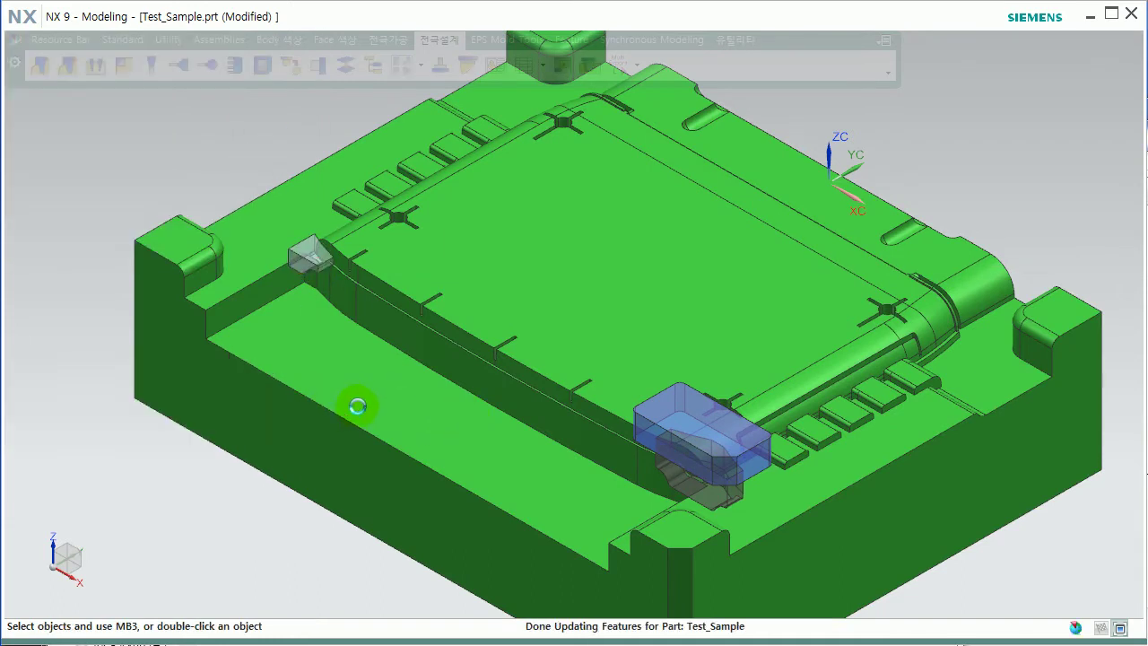
Hide the green mold core with Ctrl+B and fit the electrode and blue block in view
key("ctrl+b")
key("Escape")
mouse_move(463, 402)
middle_mouse_down()
mouse_move(558, 459)
mouse_move(590, 235)
middle_mouse_up()
key("ctrl+b")
left_click(502, 410)
middle_click(486, 431)
key("ctrl+f")
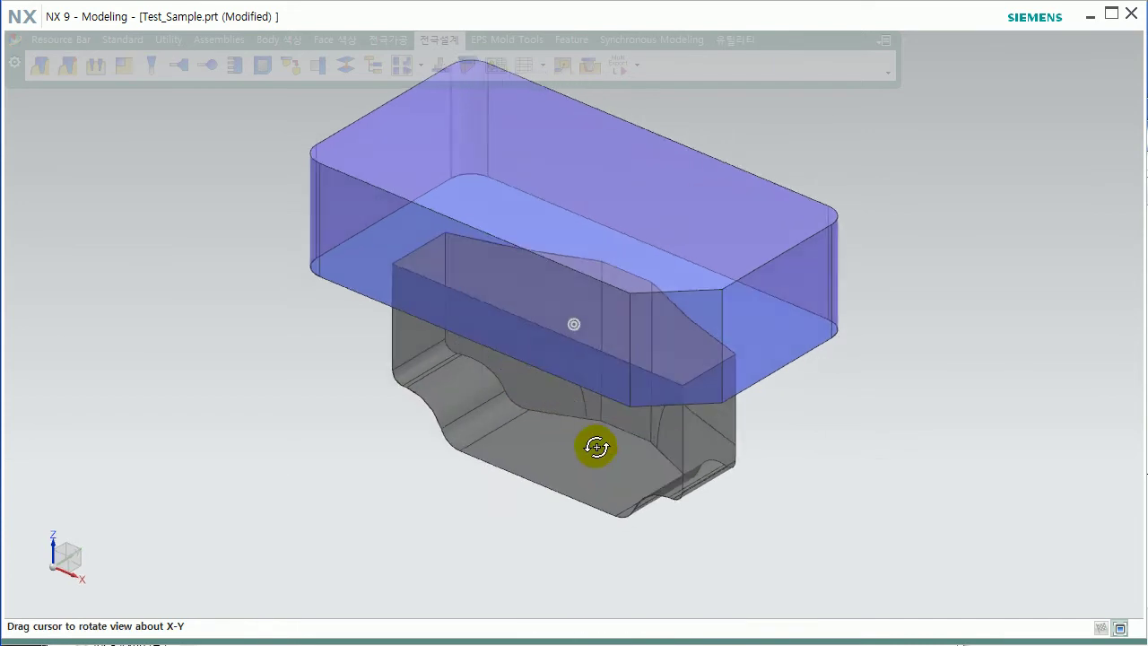